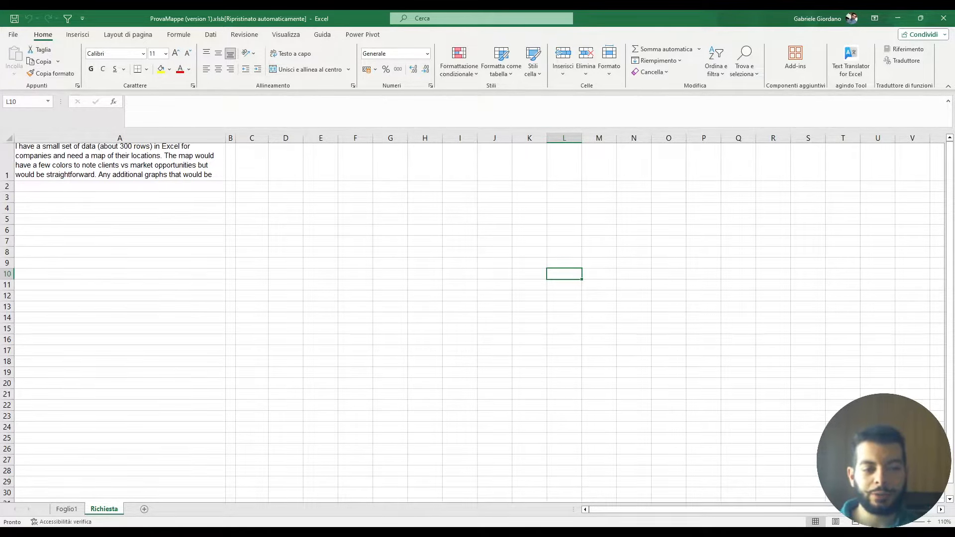
- Read the map request text in cell A1 of the Richiesta sheet
click(929, 522)
click(929, 522)
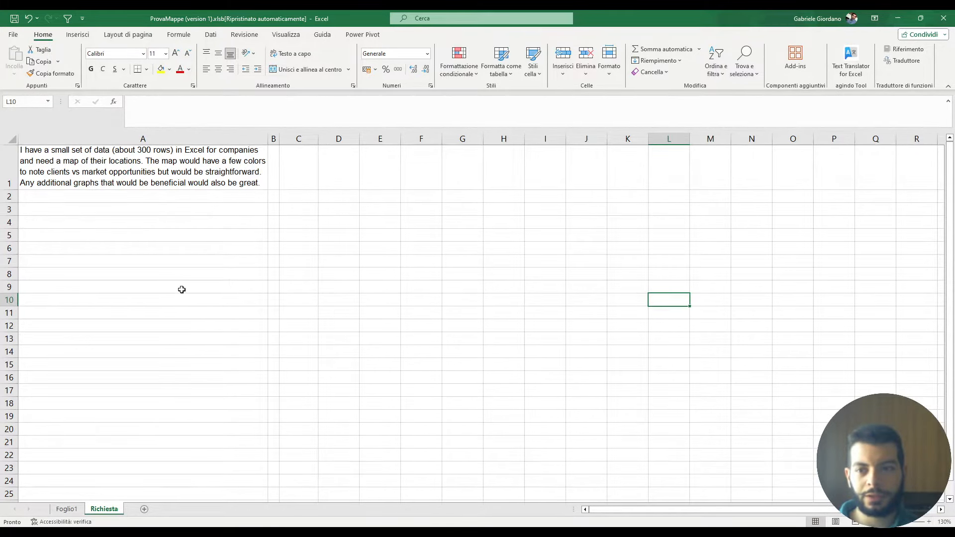
click(160, 185)
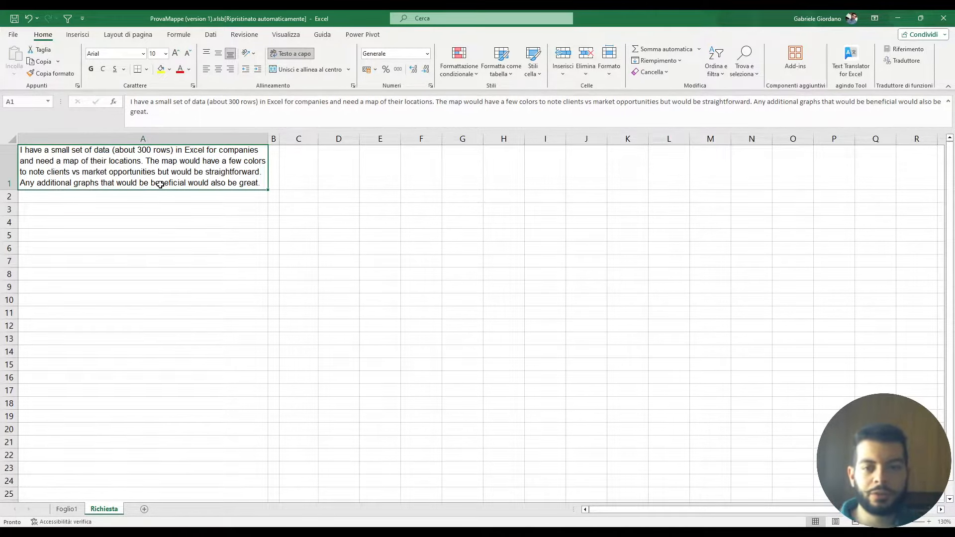
- Open the Foglio1 sheet and autofit column A to the width of the company names
click(73, 511)
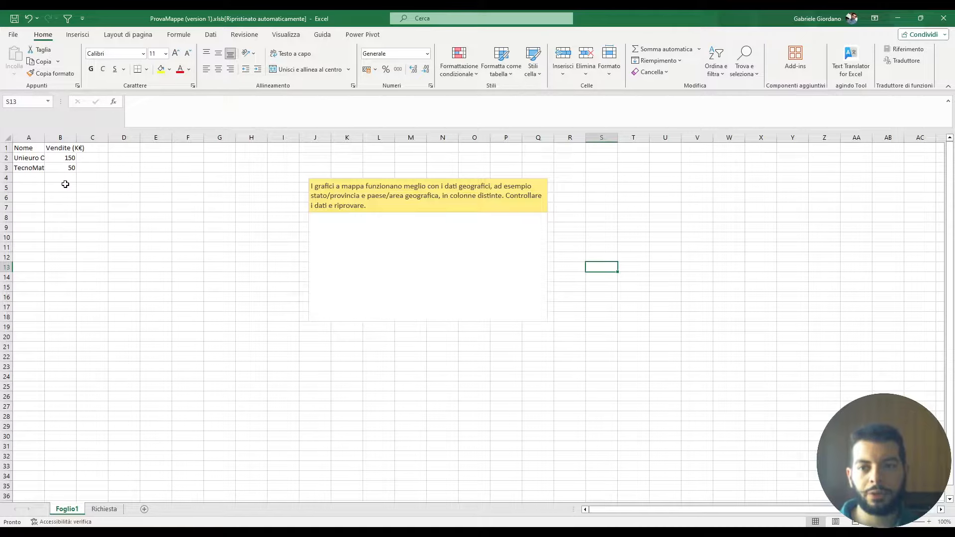
double_click(44, 138)
click(64, 156)
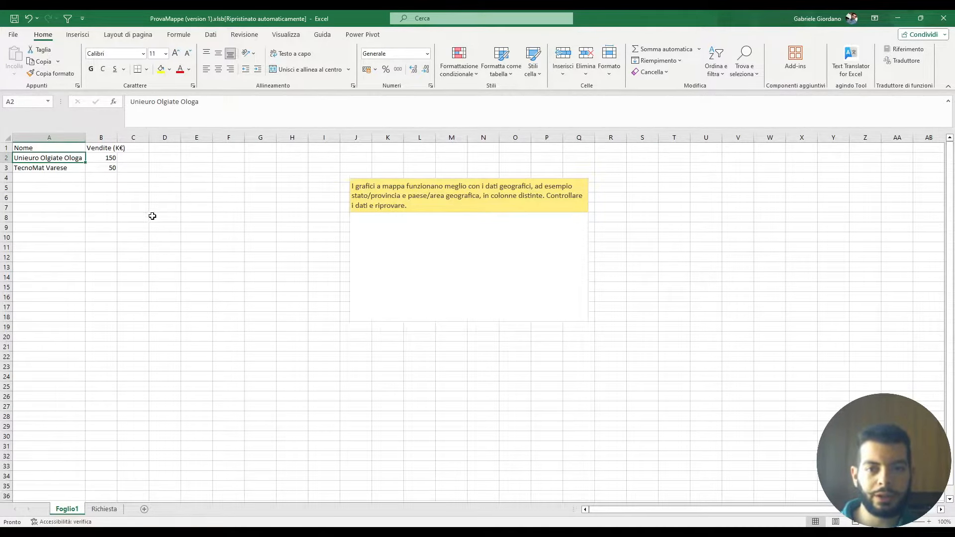
- Examine the company names and their sales values in the Foglio1 table
click(132, 218)
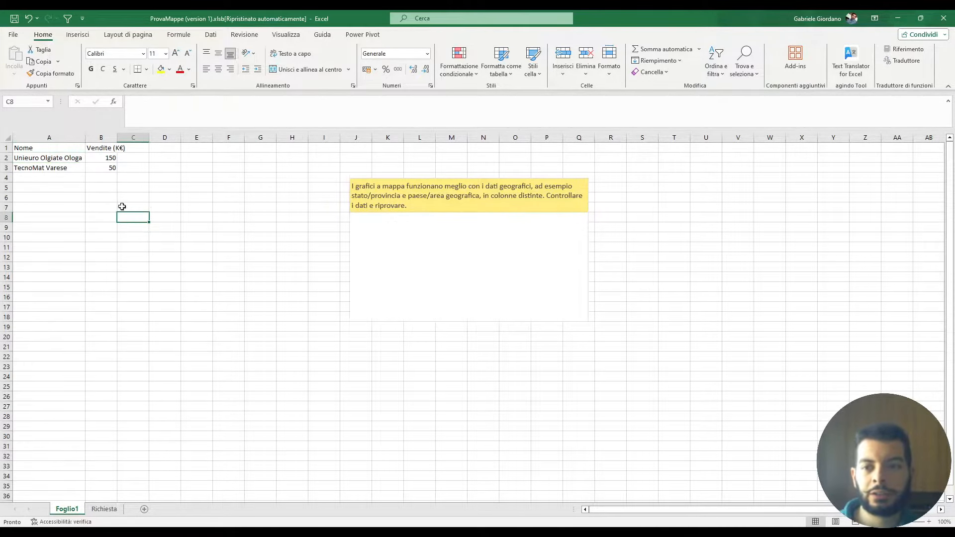
click(64, 161)
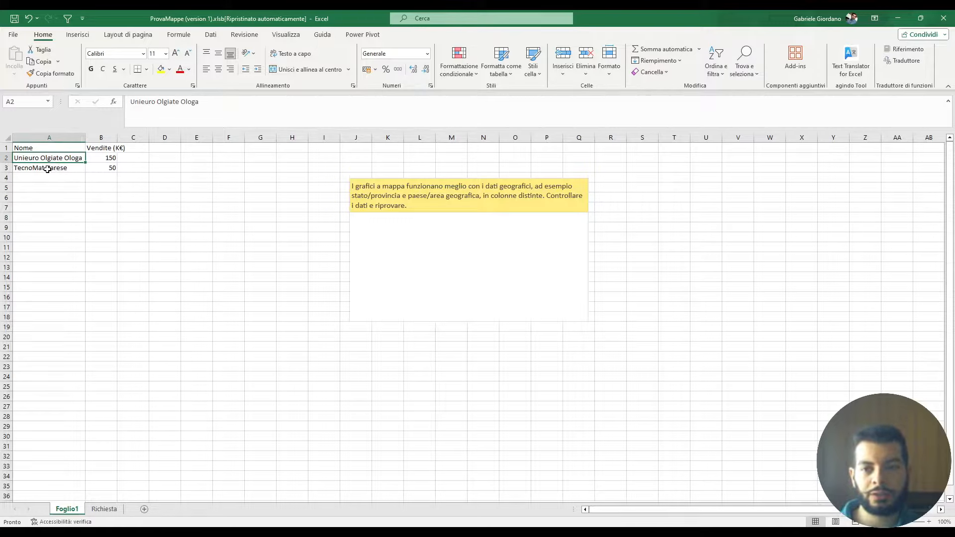
click(46, 167)
click(107, 160)
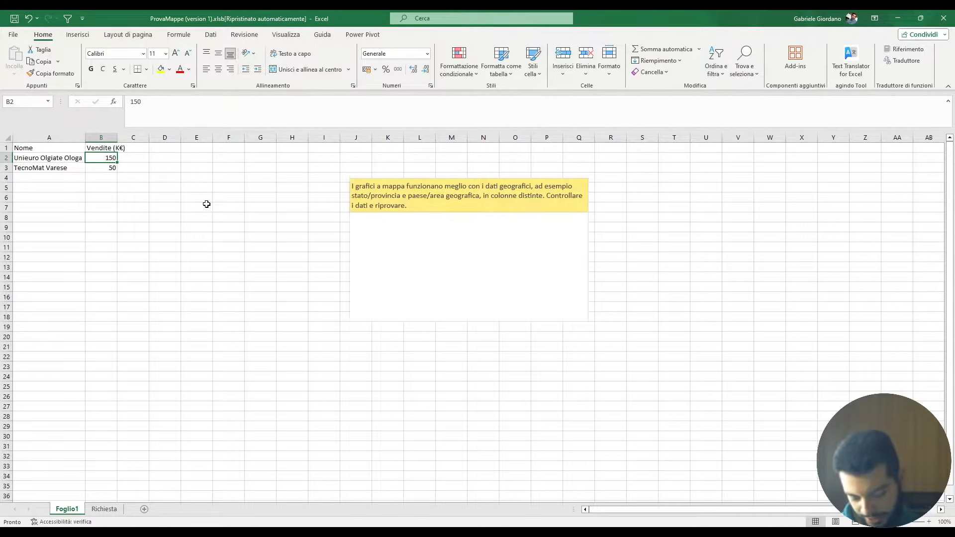
click(189, 224)
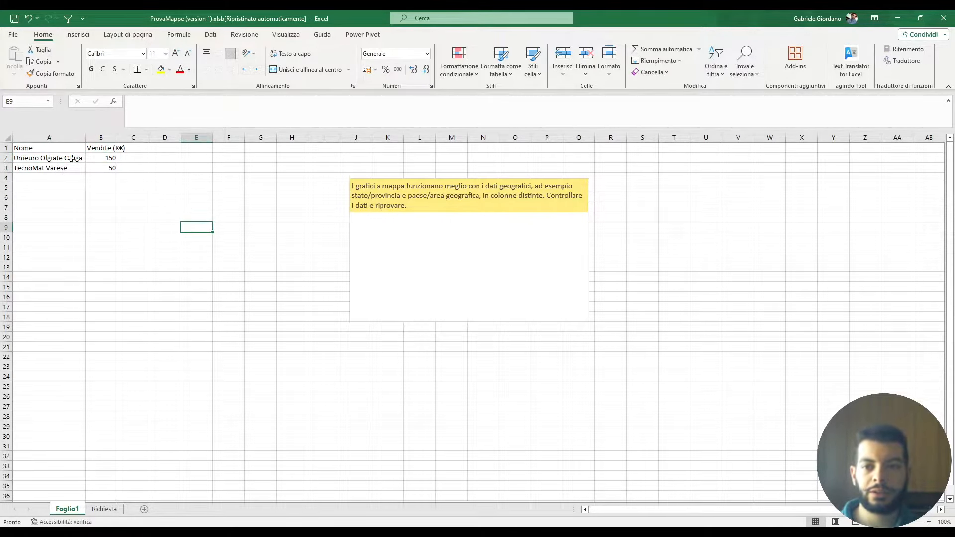
- Try to insert a filled map chart from columns A and B, and delete the inserted chart
click(70, 138)
drag(102, 137, 40, 138)
click(77, 35)
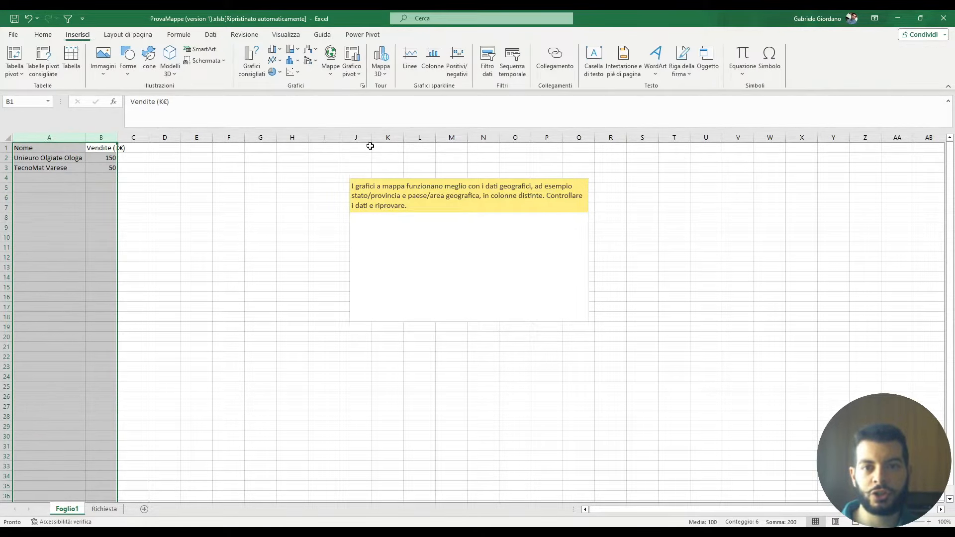
click(329, 60)
click(335, 108)
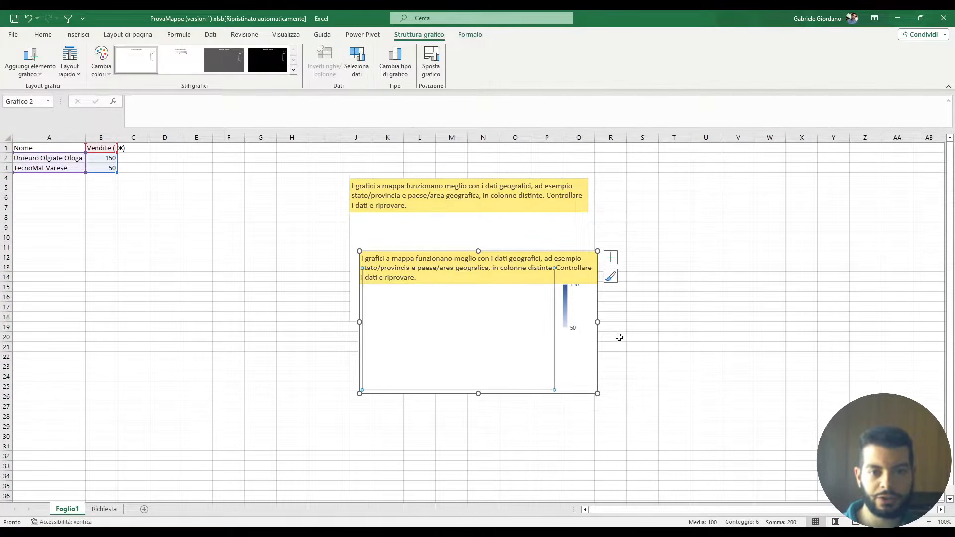
key(Delete)
click(526, 239)
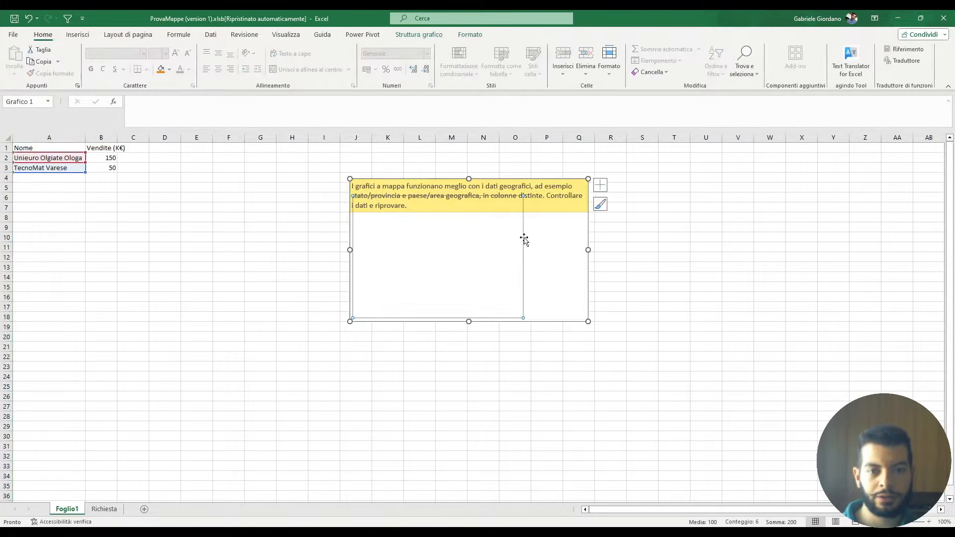
click(674, 307)
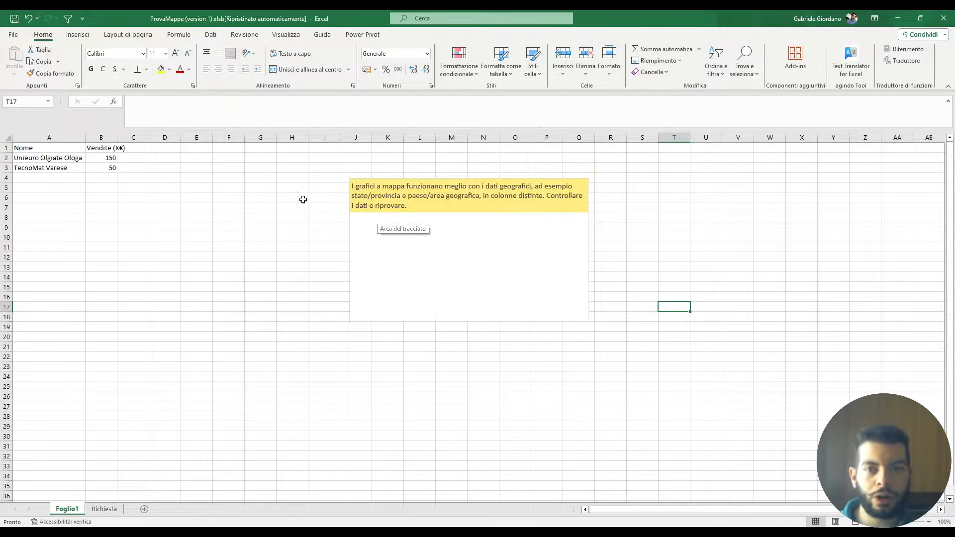
click(211, 34)
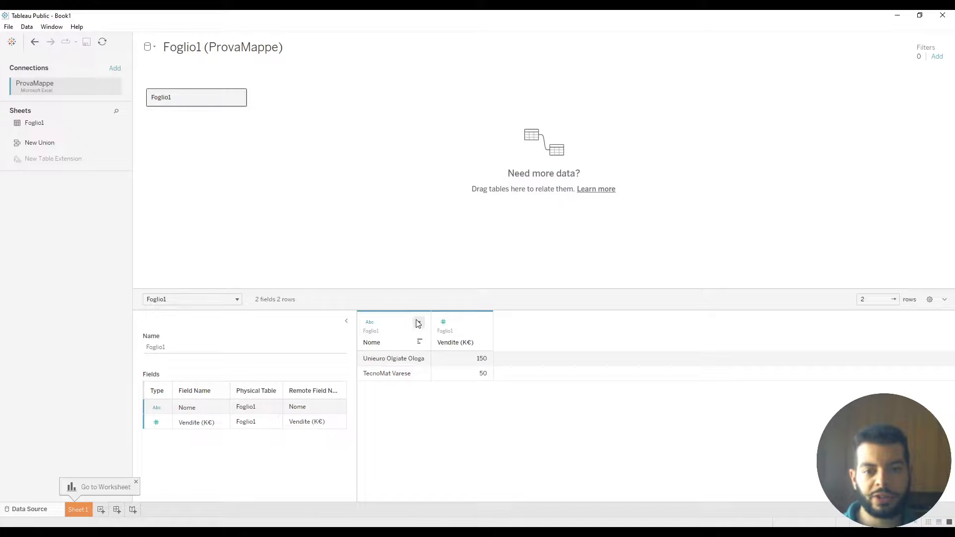
- In Tableau Public, apply a custom split to the Nome field at each space, splitting off all columns
click(419, 323)
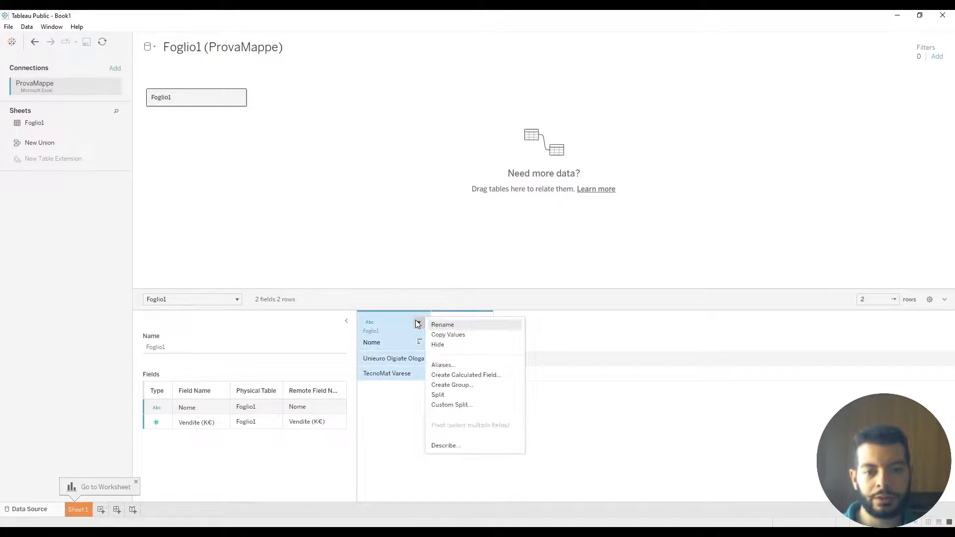
click(460, 404)
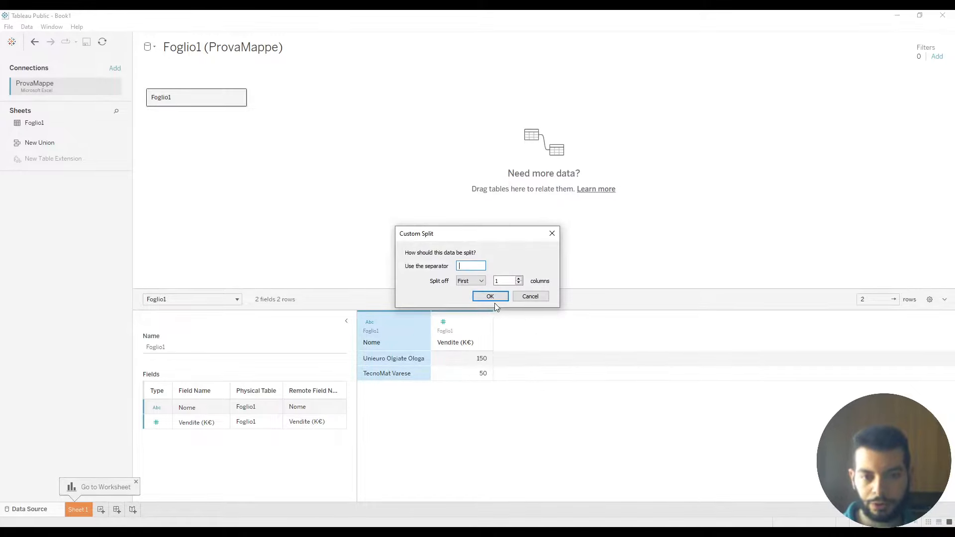
click(470, 281)
click(469, 301)
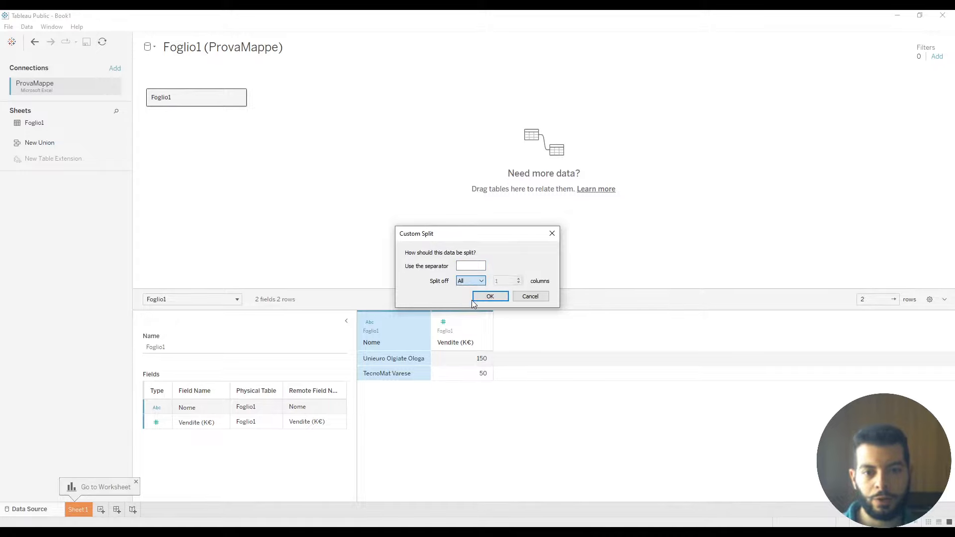
click(491, 297)
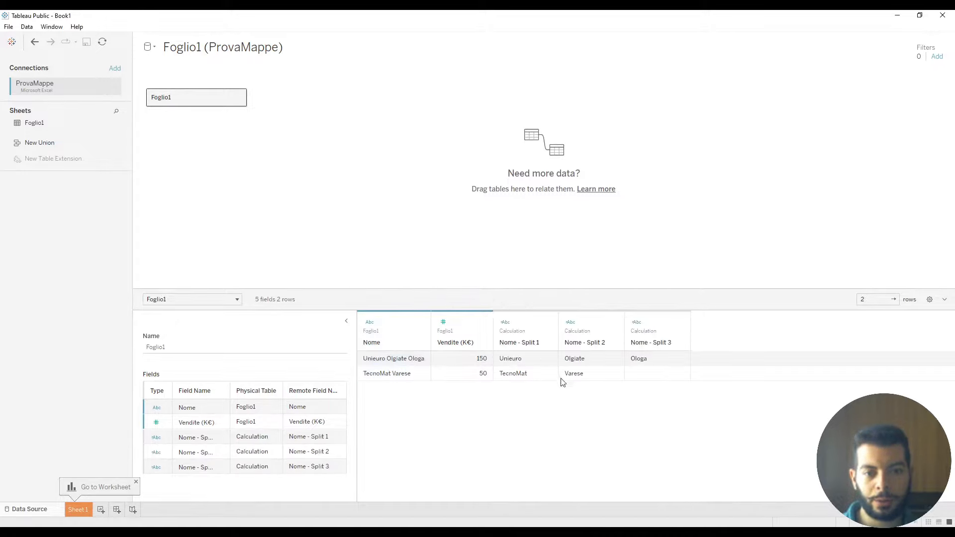
- Rename the Nome - Split 2 field as Località
click(612, 322)
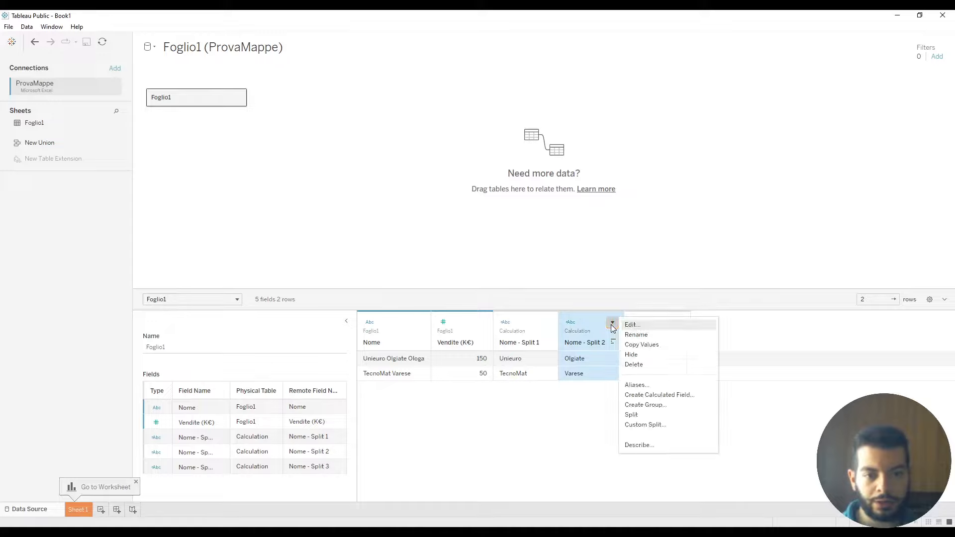
click(647, 335)
text(Località)
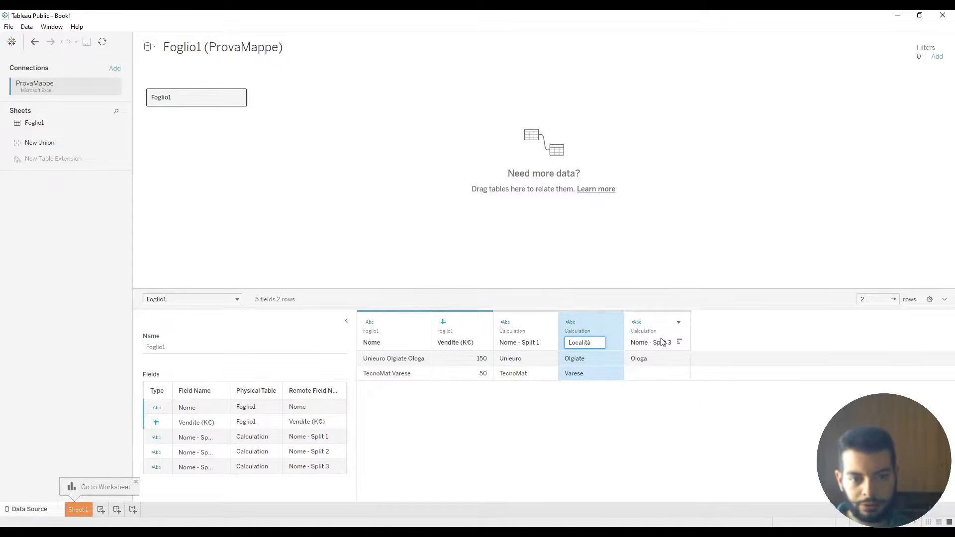
key(Return)
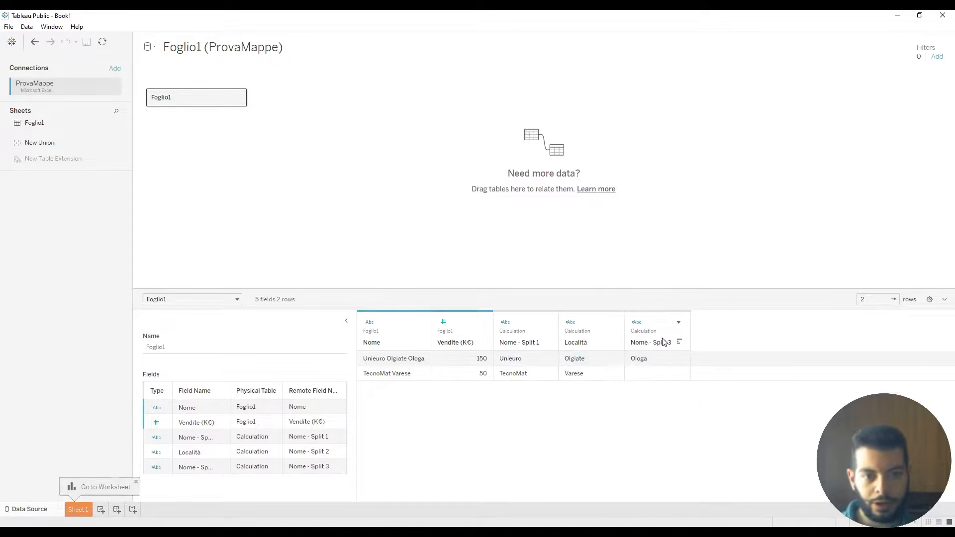
- Assign the City geographic role to the Località field
click(570, 324)
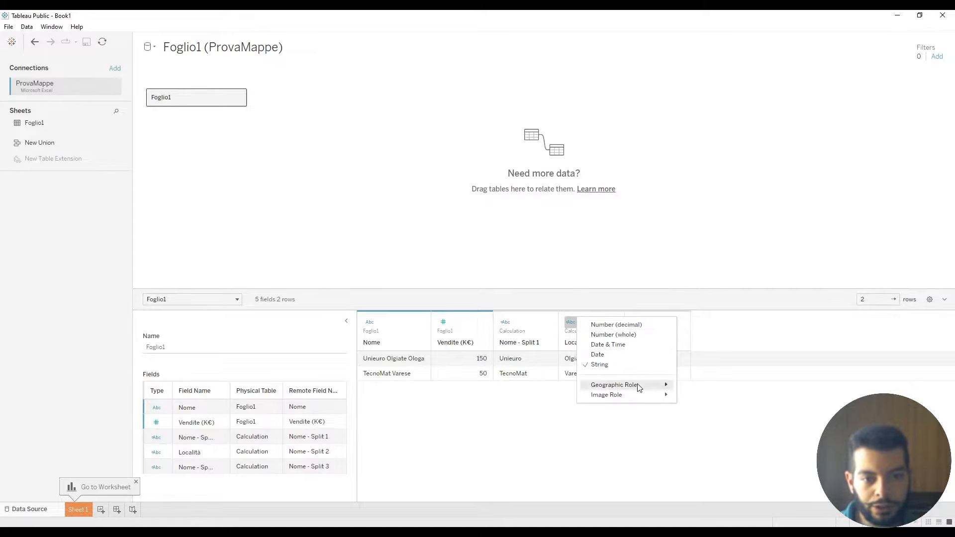
mouse_move(639, 387)
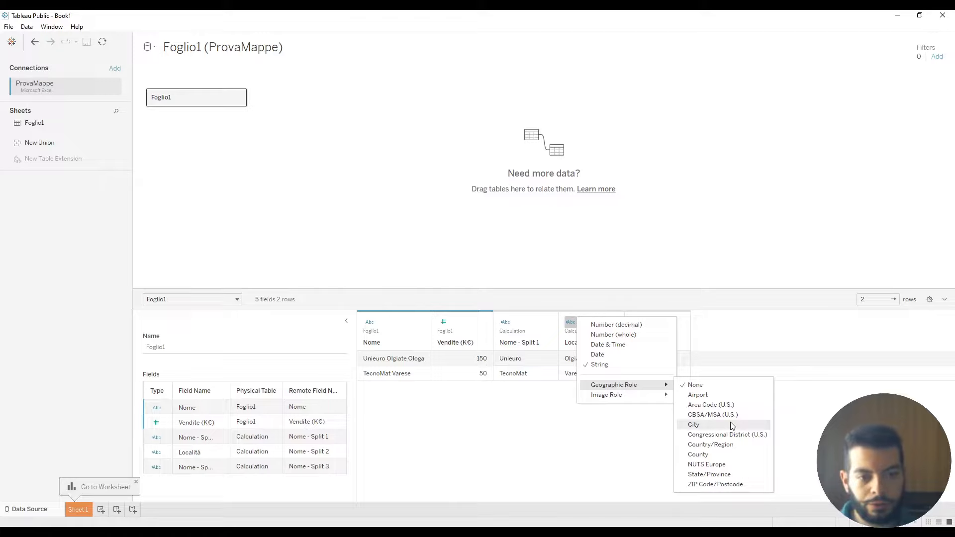
click(733, 427)
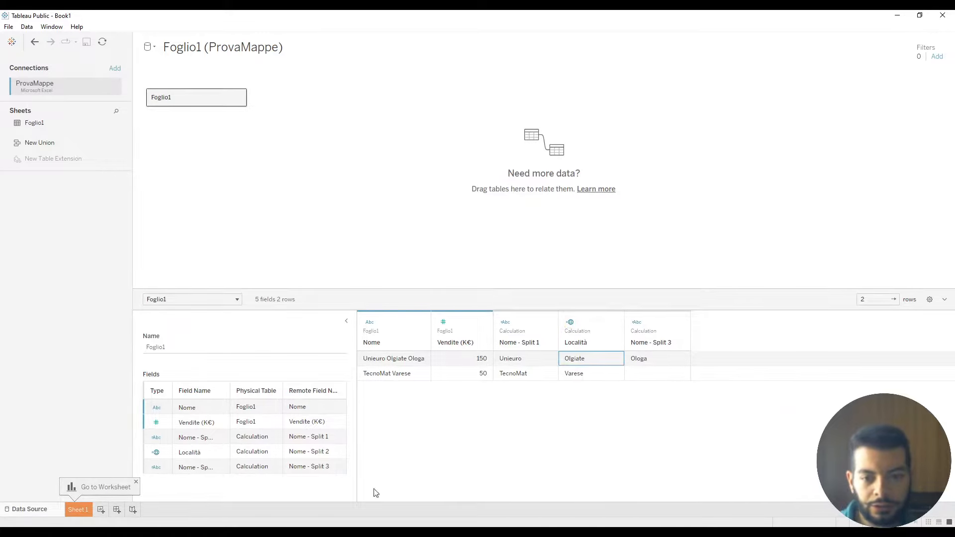
- On Sheet 1, plot Vendite (K€) in rows by Località in columns and convert the chart to a symbol map
click(77, 510)
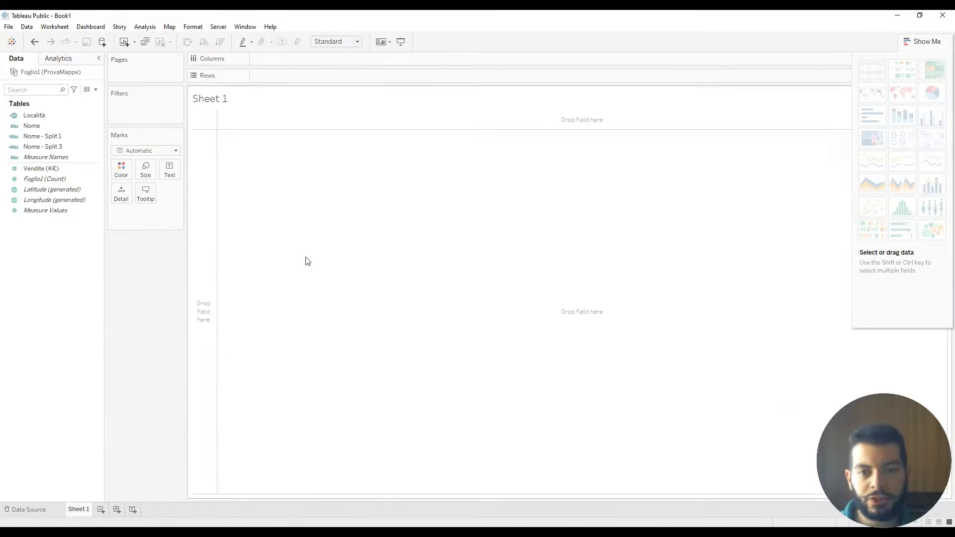
drag(64, 115, 324, 64)
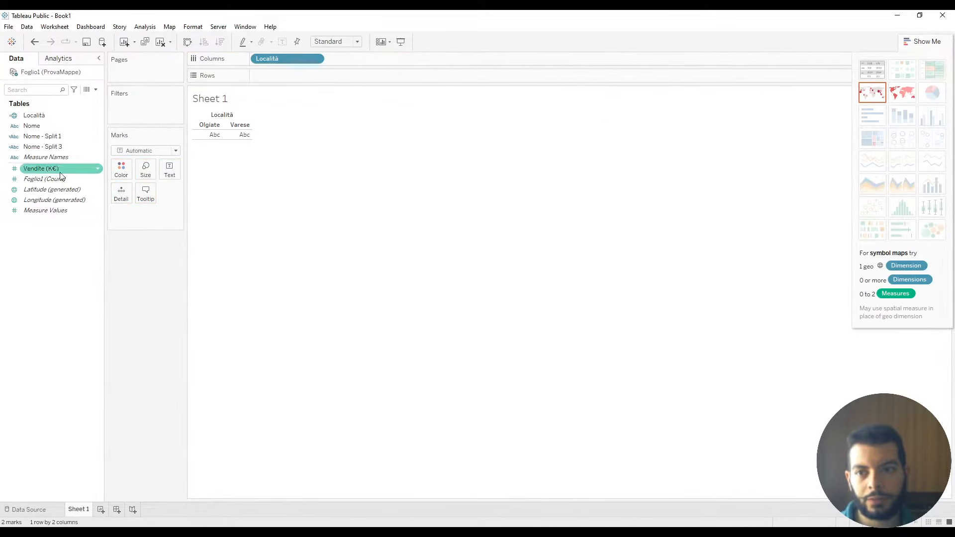
drag(59, 173, 301, 77)
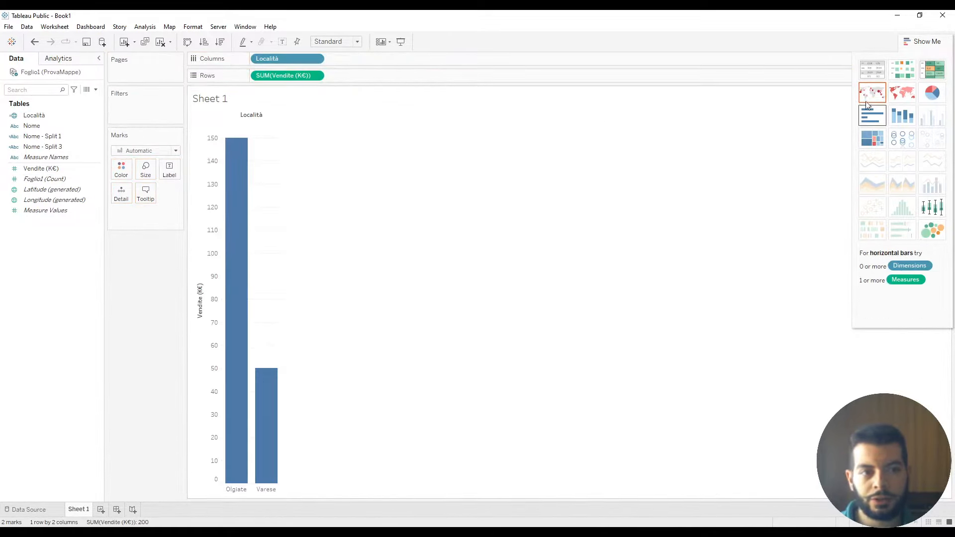
mouse_move(868, 102)
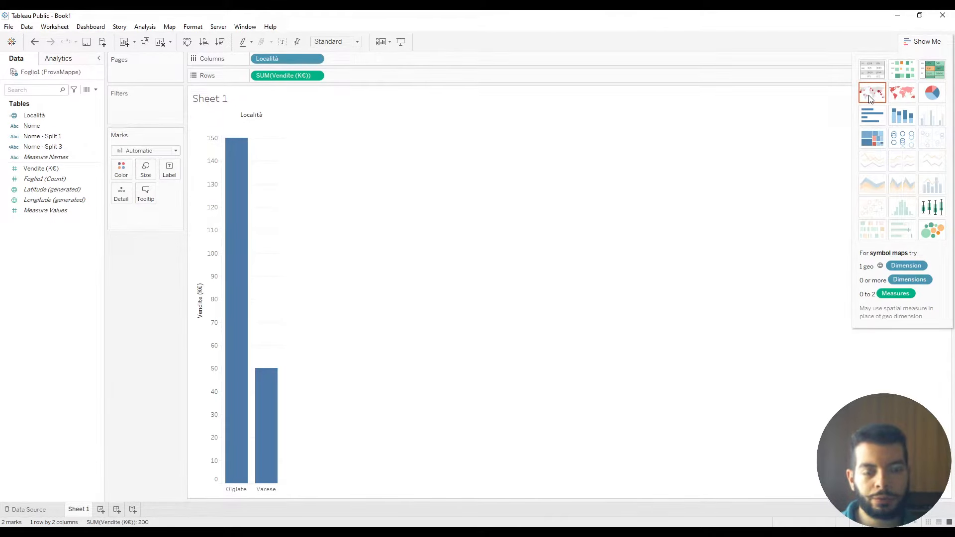
click(876, 103)
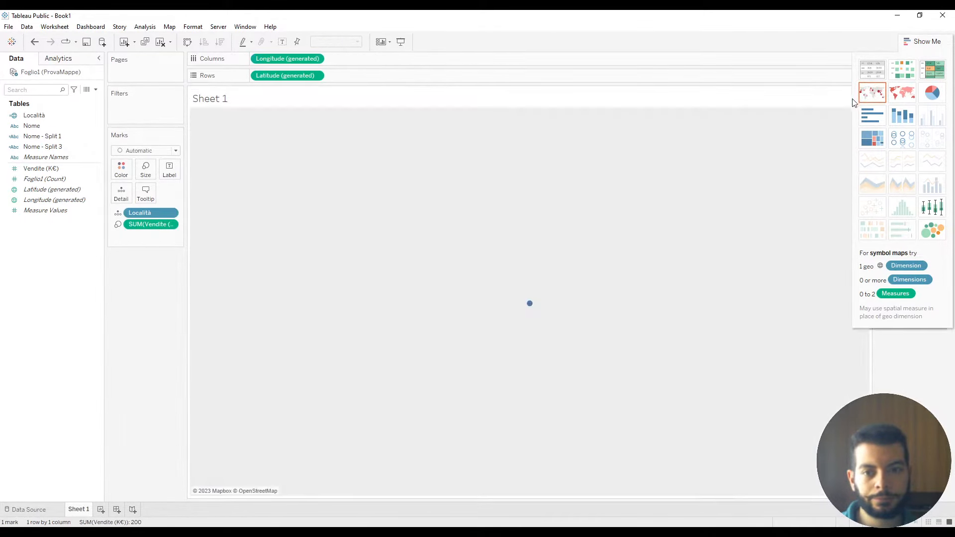
mouse_move(528, 307)
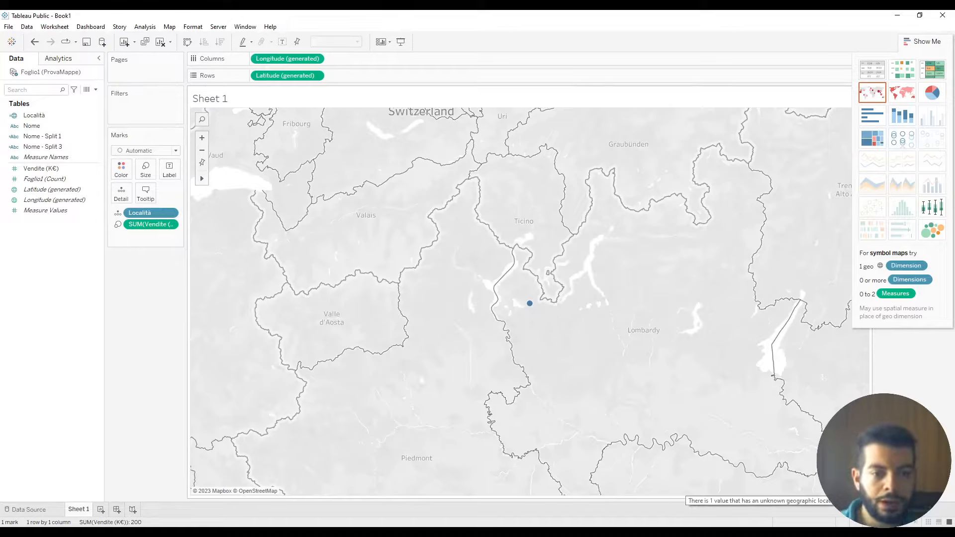
- Edit the map's unknown locations, matching the city Olgiate to Olgiate Olona
click(797, 501)
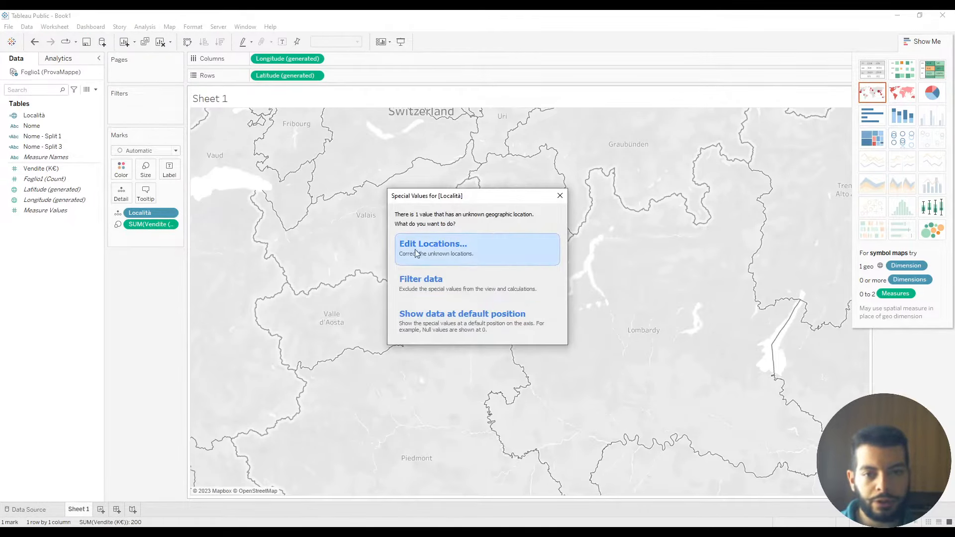
click(409, 249)
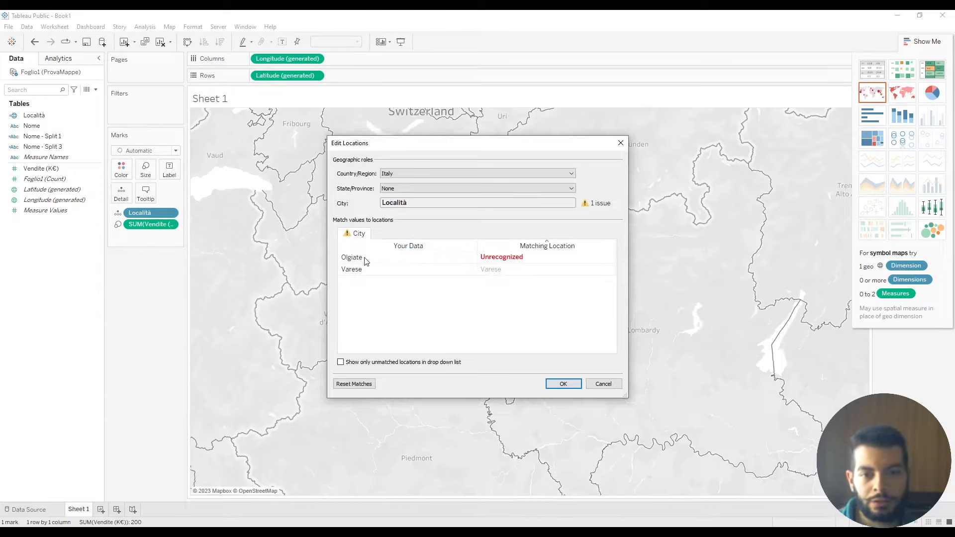
click(514, 259)
text(olgi)
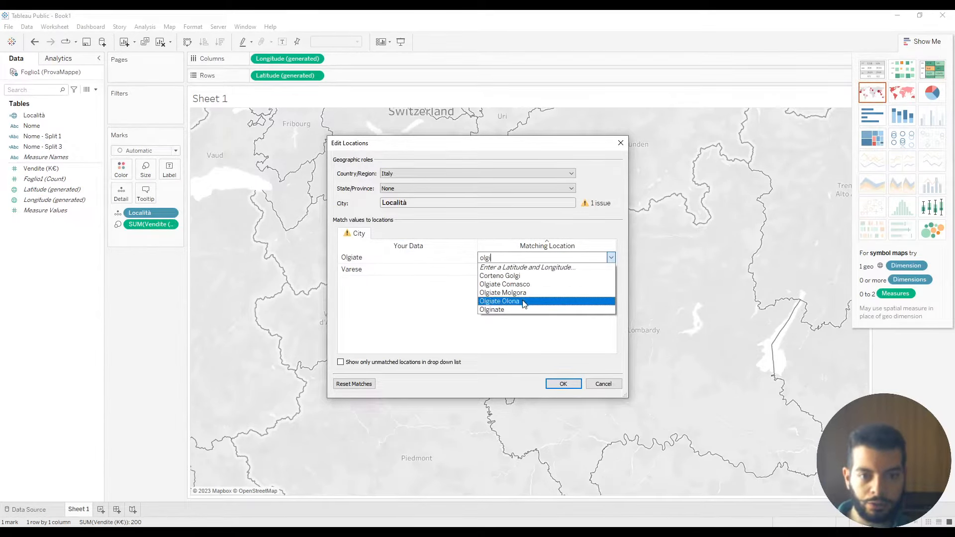
click(525, 302)
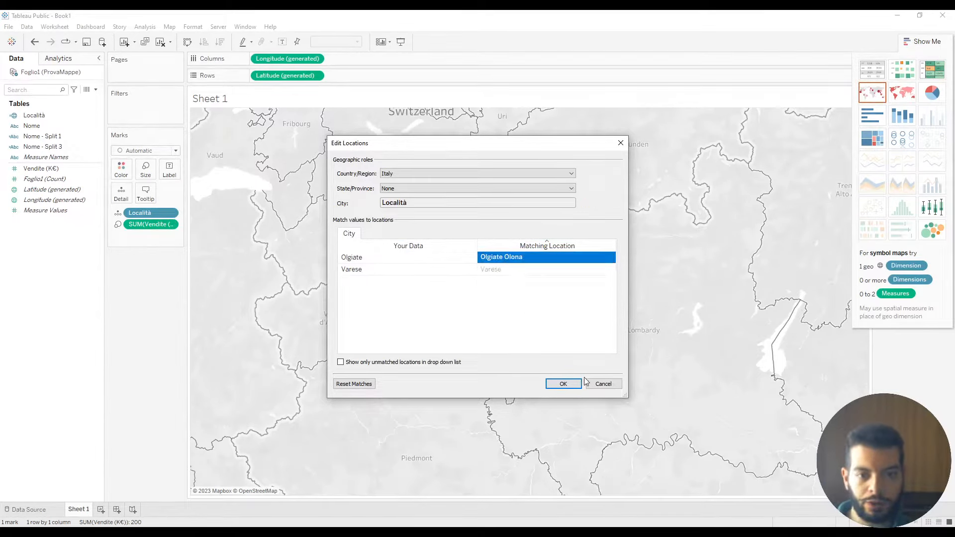
click(564, 384)
scroll(565, 381, down, 5)
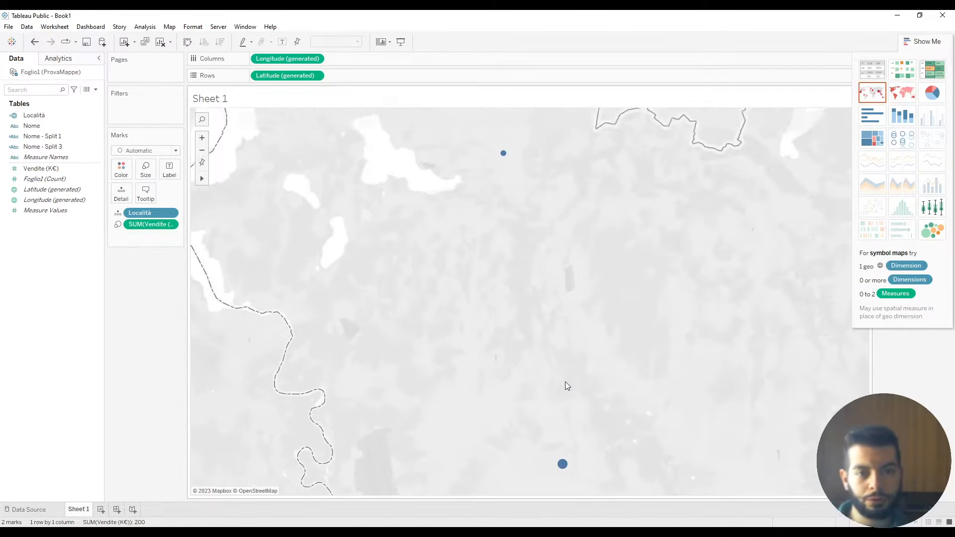
scroll(573, 381, down, 4)
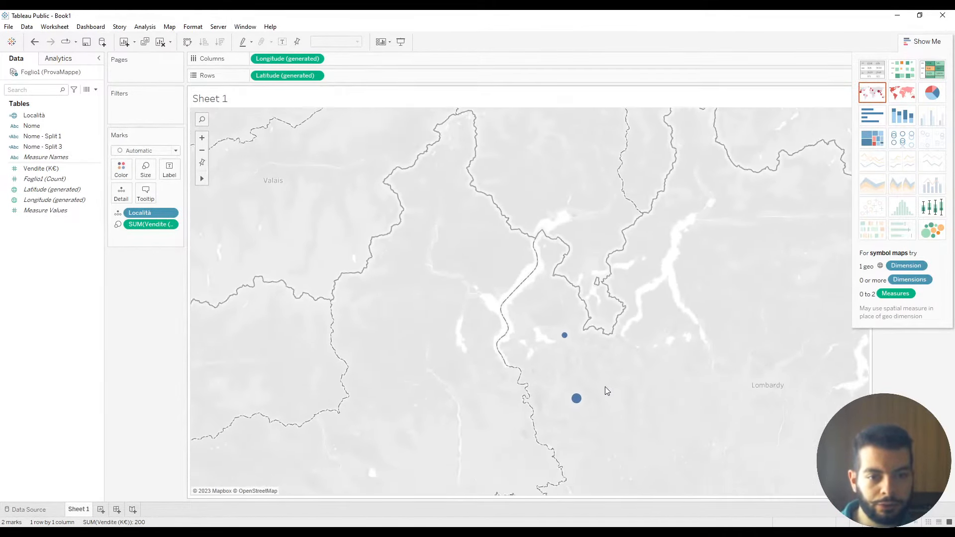
mouse_move(590, 404)
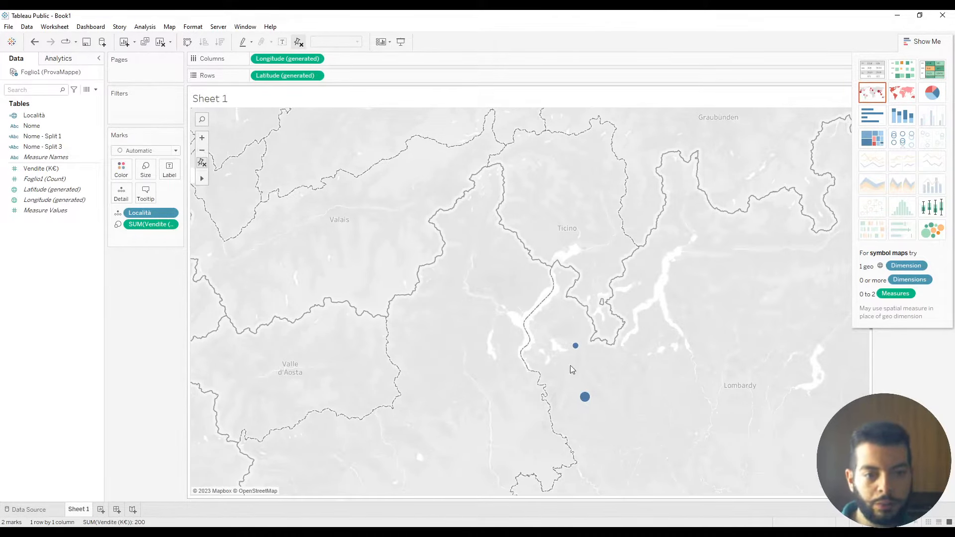
scroll(644, 376, down, 1)
scroll(673, 369, down, 1)
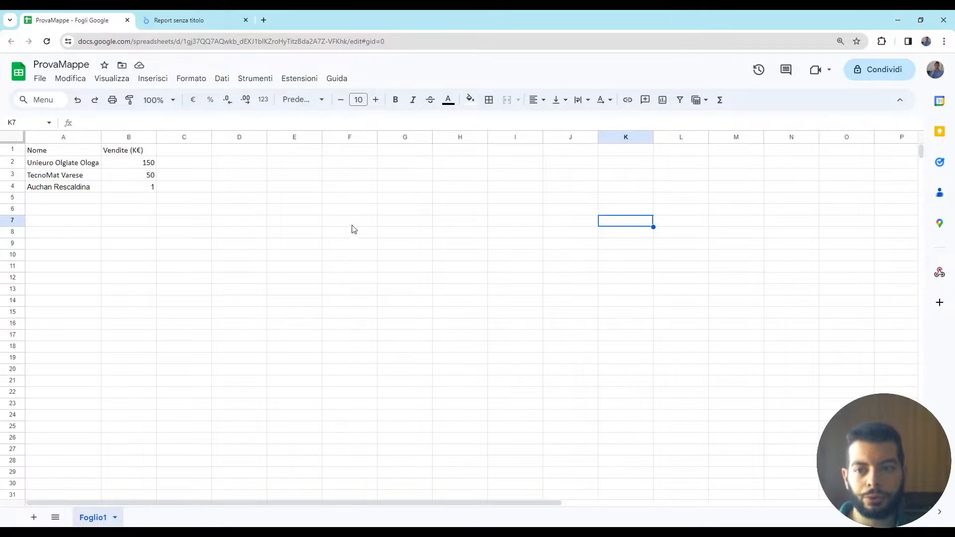
- In the ProvaMappe Google Sheet, insert a chart from columns A and B and set its type to a geo chart with markers
drag(53, 190, 117, 192)
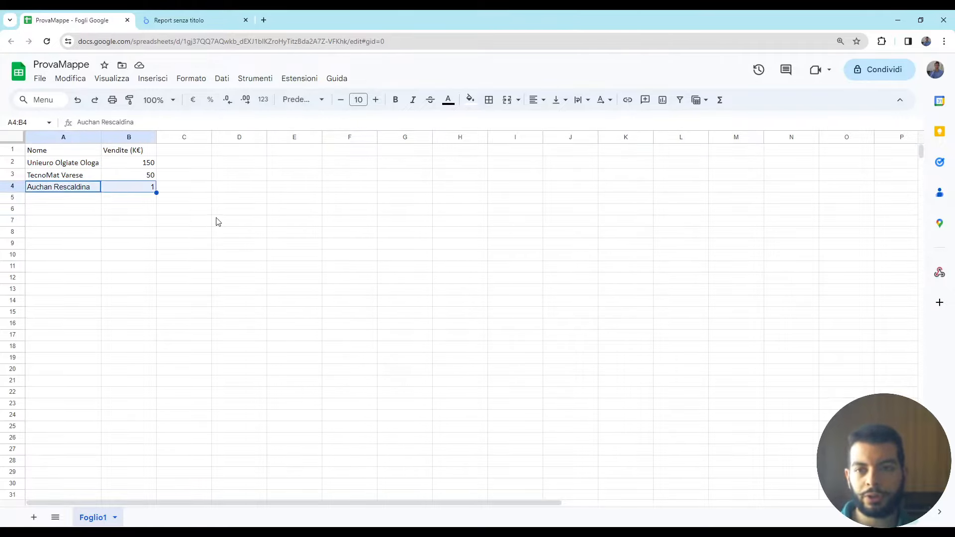
click(326, 243)
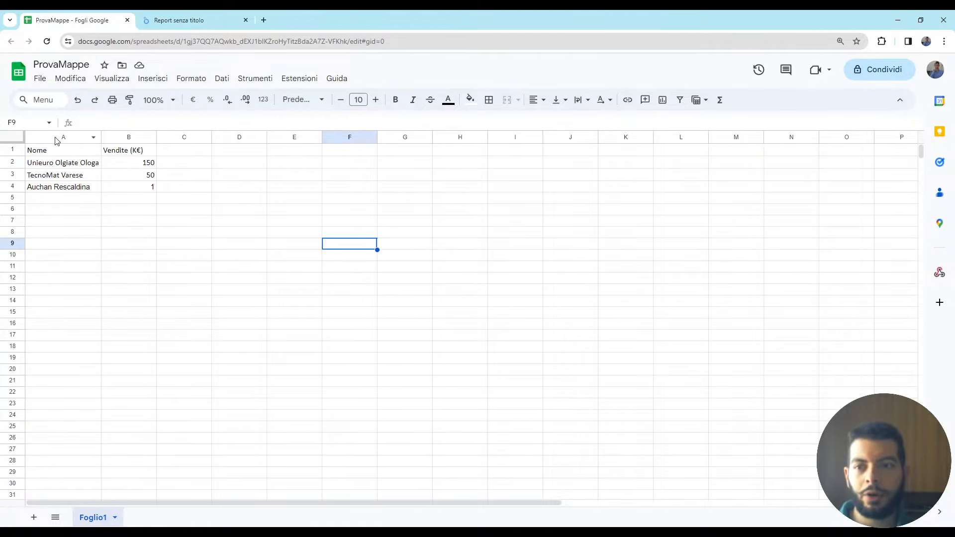
drag(56, 139, 143, 135)
click(155, 78)
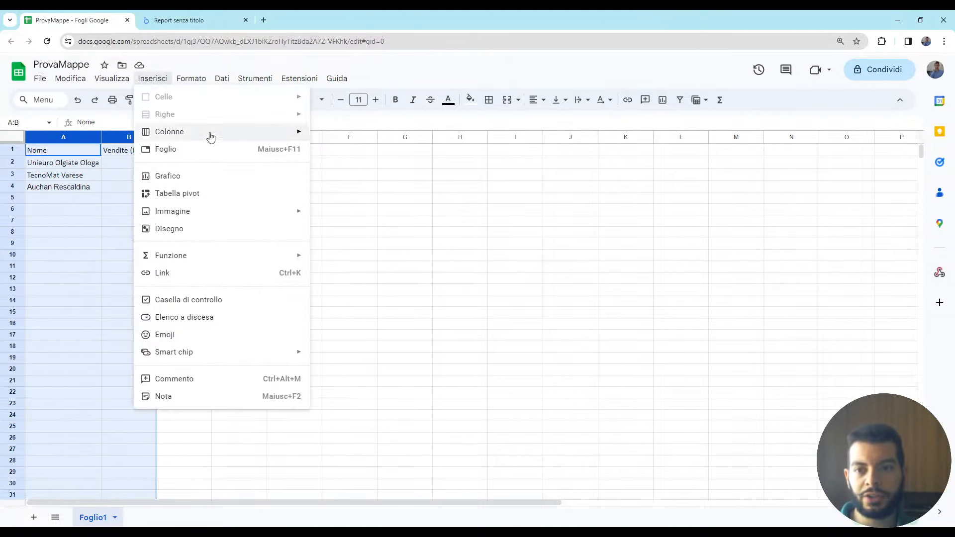
click(196, 175)
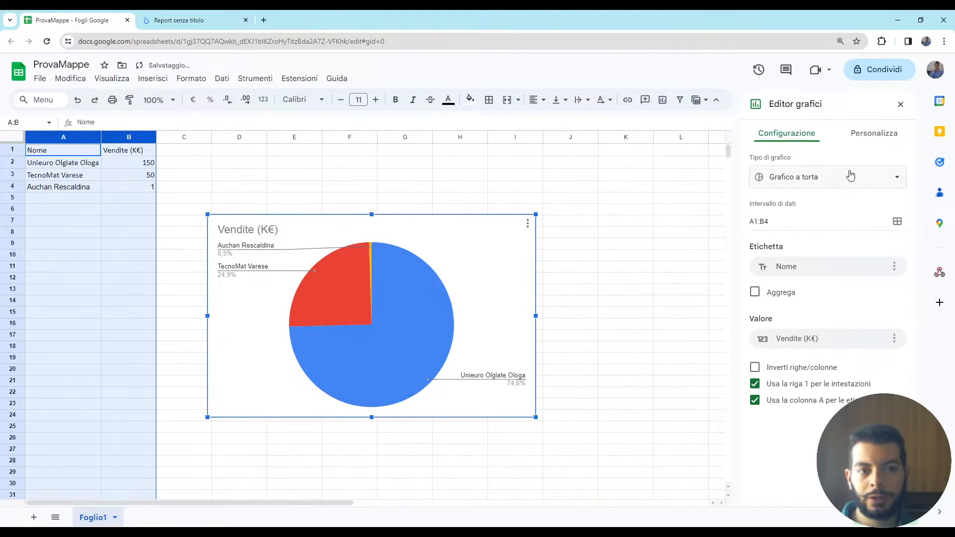
click(848, 176)
scroll(840, 236, down, 10)
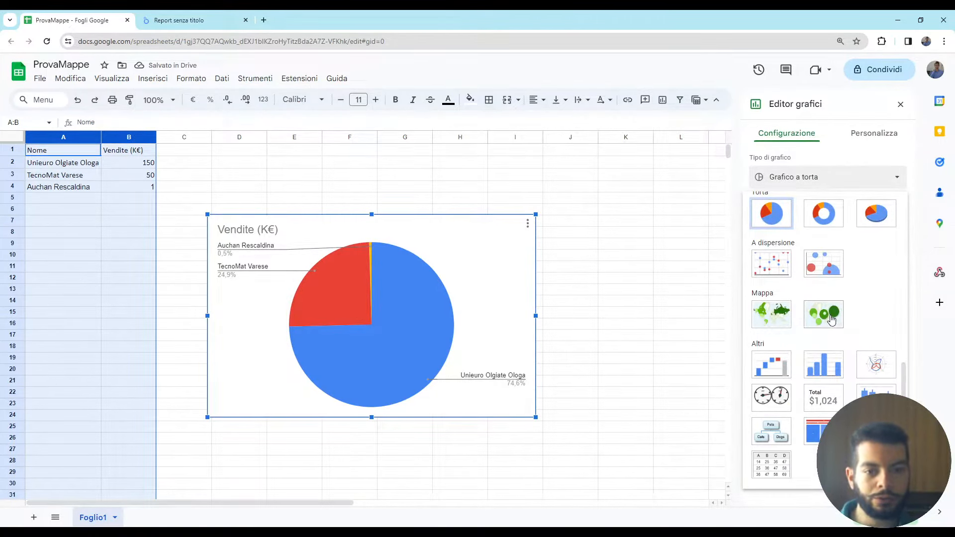
click(832, 319)
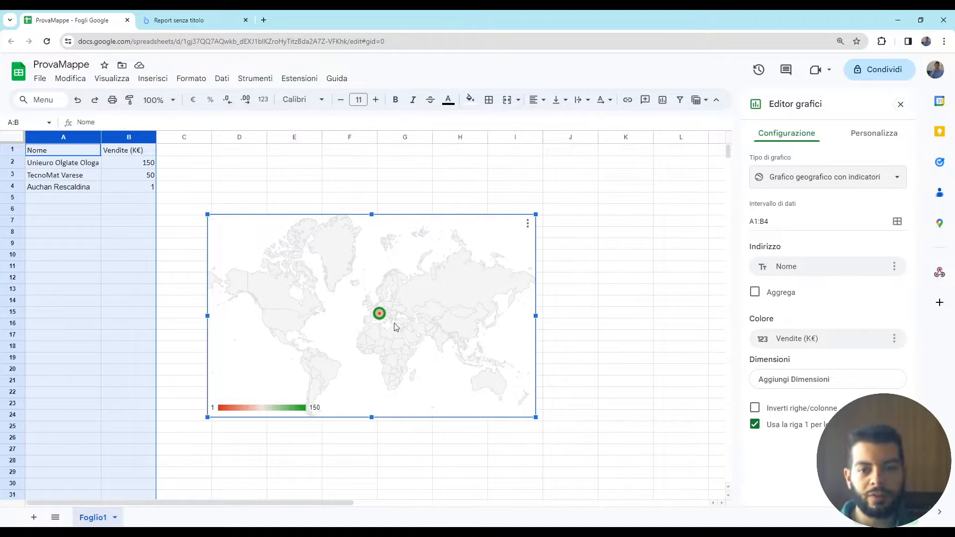
- Set the geo chart's region to Europa
click(877, 139)
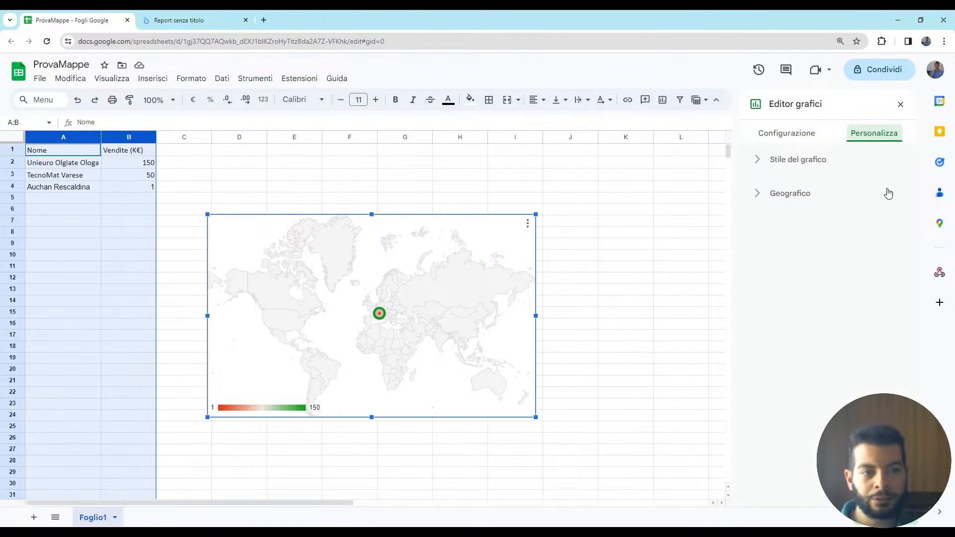
click(807, 195)
click(814, 240)
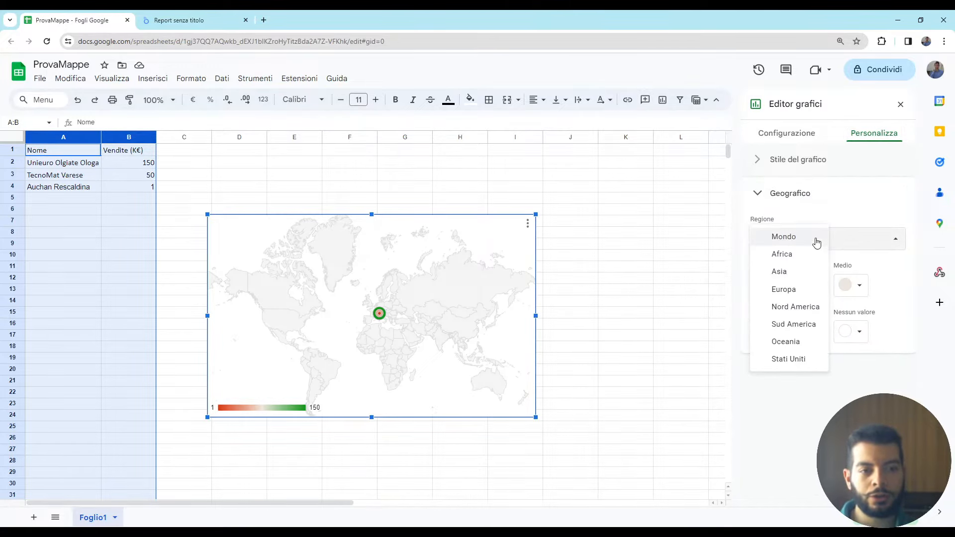
click(796, 289)
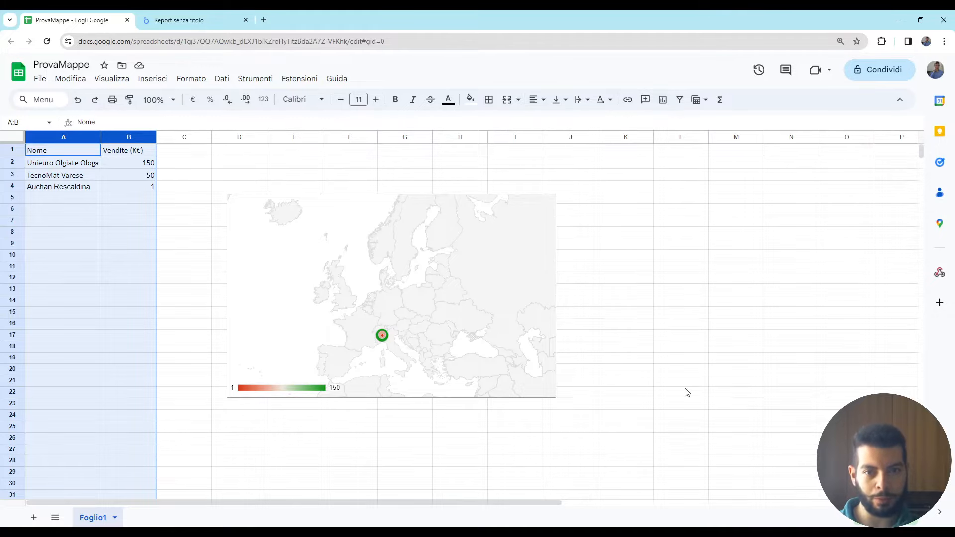
- In the Looker Studio report, change the table to a geo chart with Nome as geographic dimension and Vendite (K€) as metric
click(180, 20)
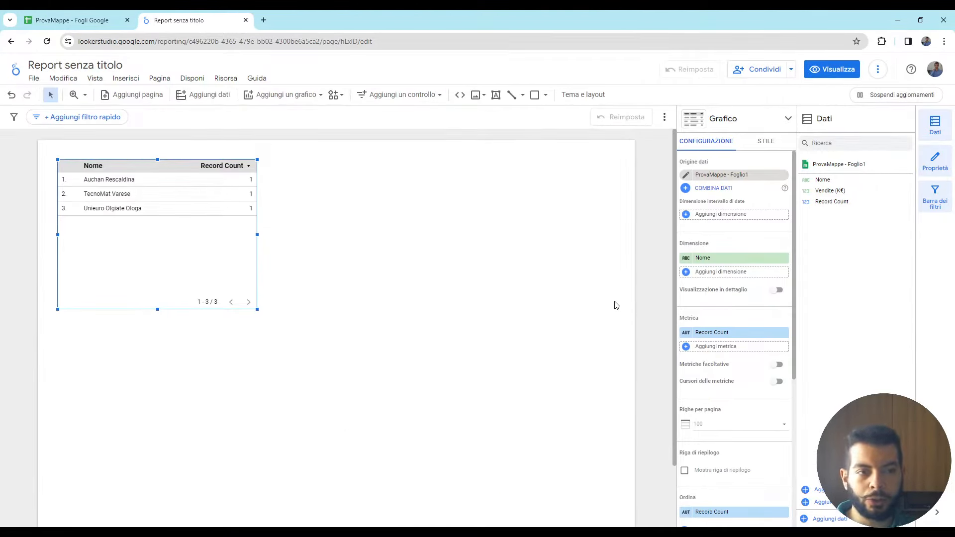
click(788, 118)
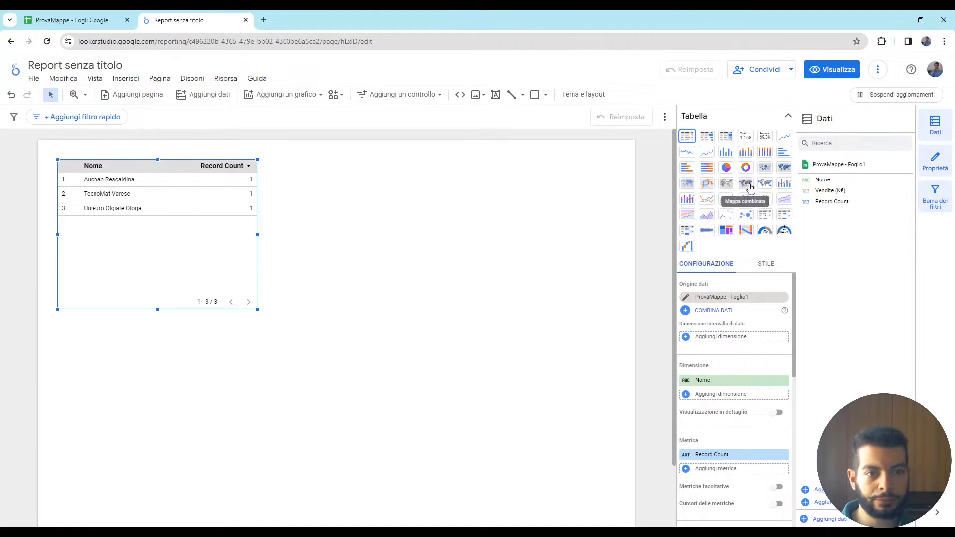
click(767, 185)
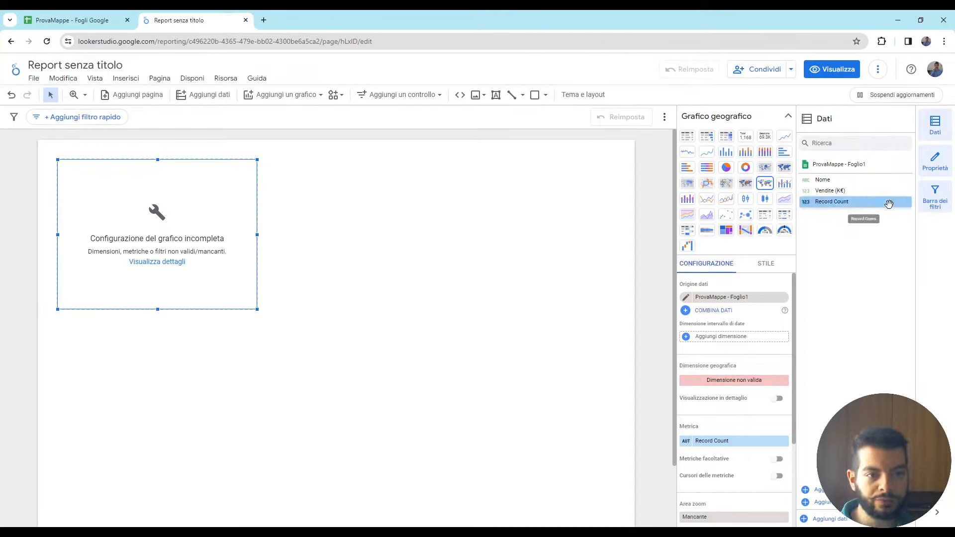
drag(849, 180, 728, 386)
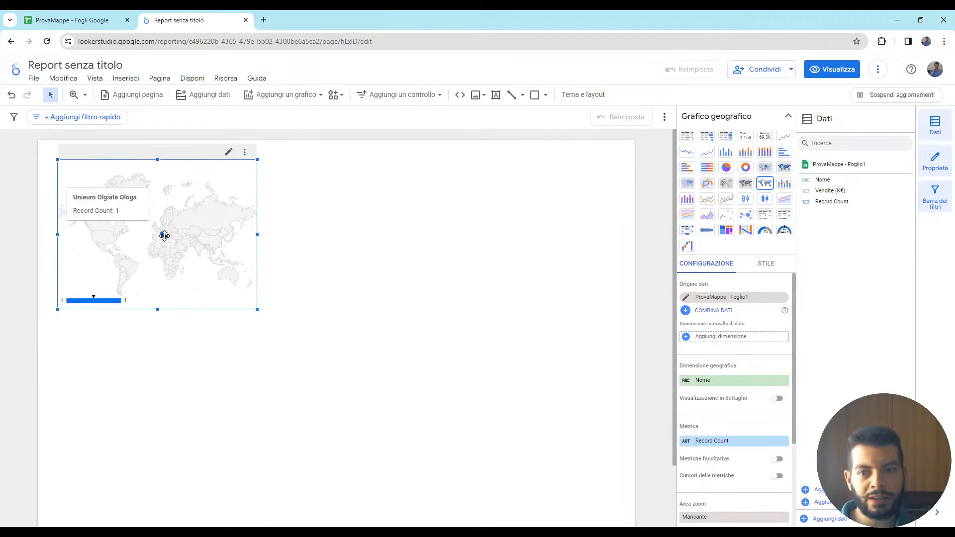
drag(858, 194, 747, 448)
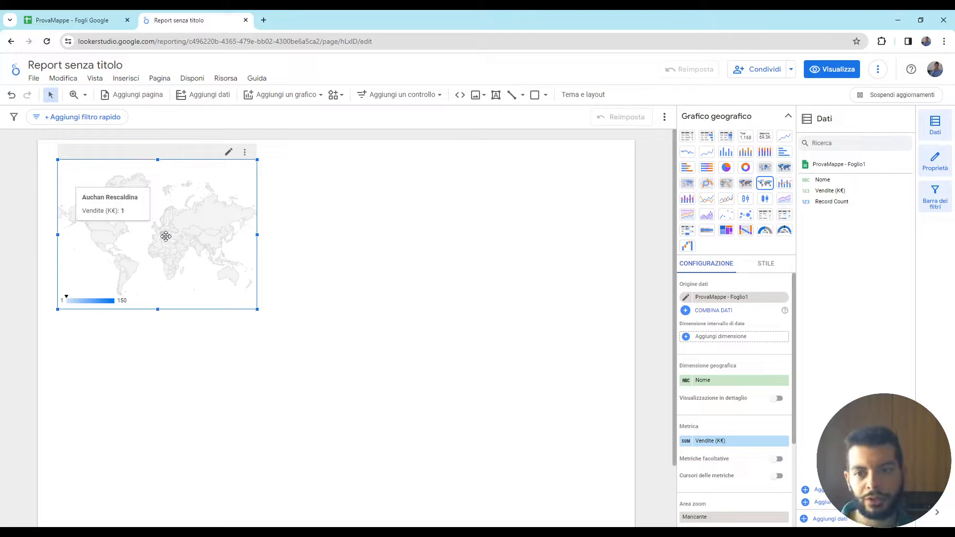
- Check the zoom area options of the Looker Studio geo chart
scroll(741, 426, down, 2)
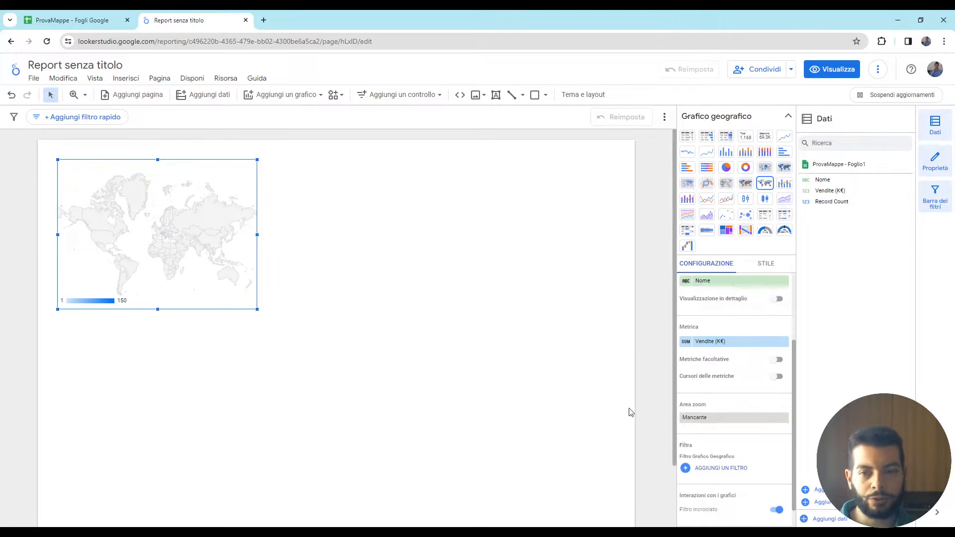
click(734, 421)
drag(725, 451, 762, 458)
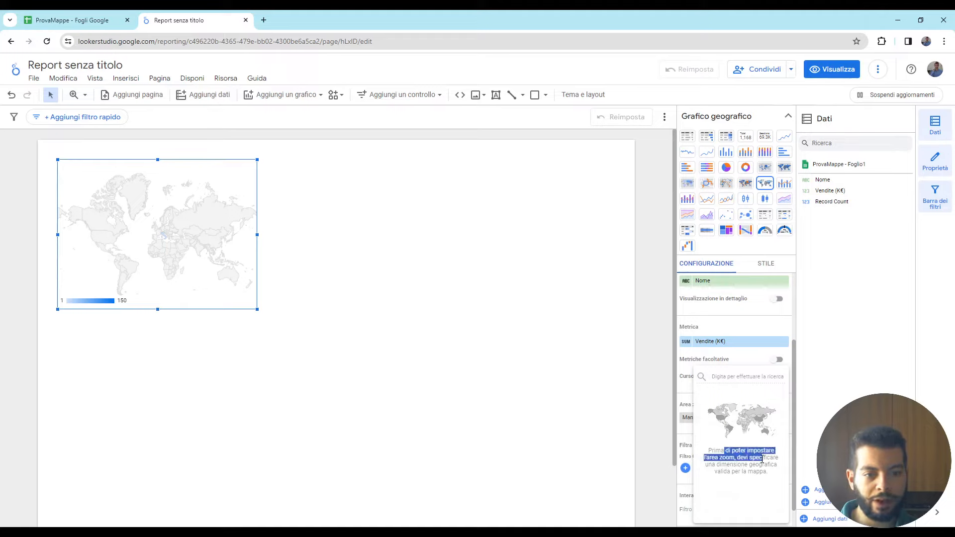
click(766, 471)
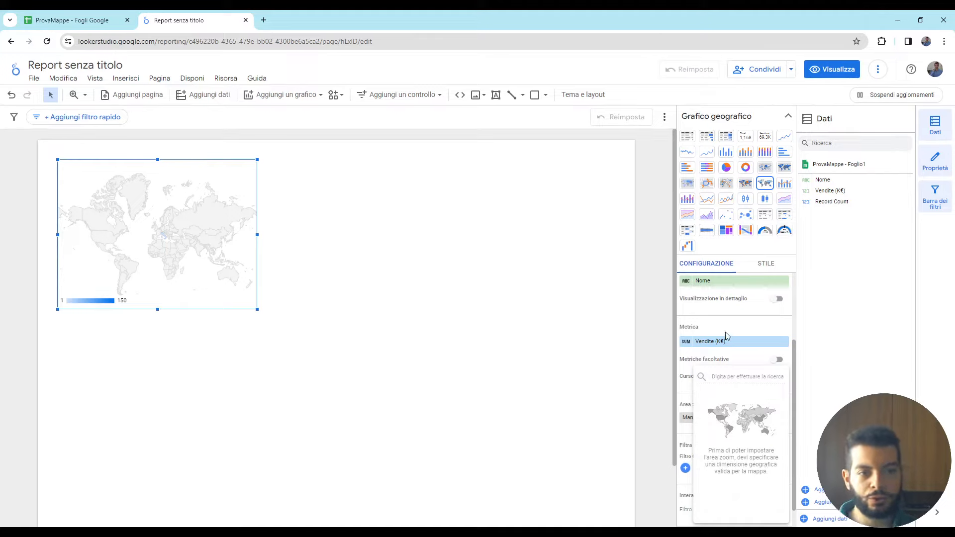
scroll(726, 335, up, 3)
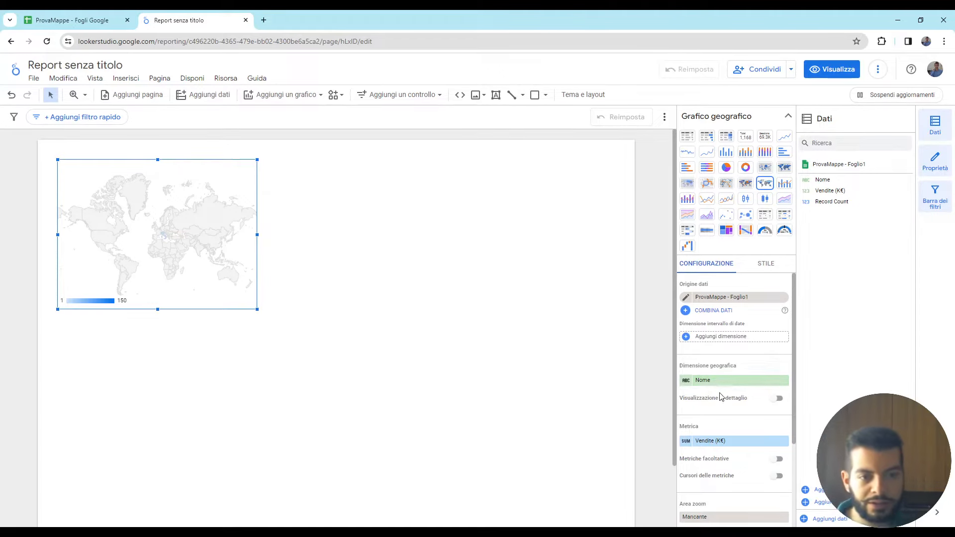
- Return to the ProvaMappe sheet and enter the column header Citttà in cell C1
click(87, 16)
click(190, 178)
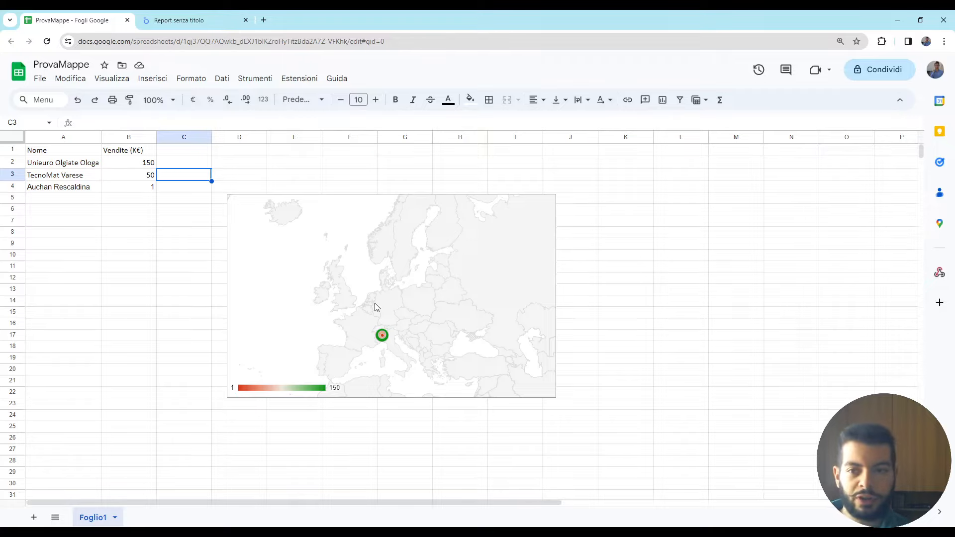
key(Up)
key(Up)
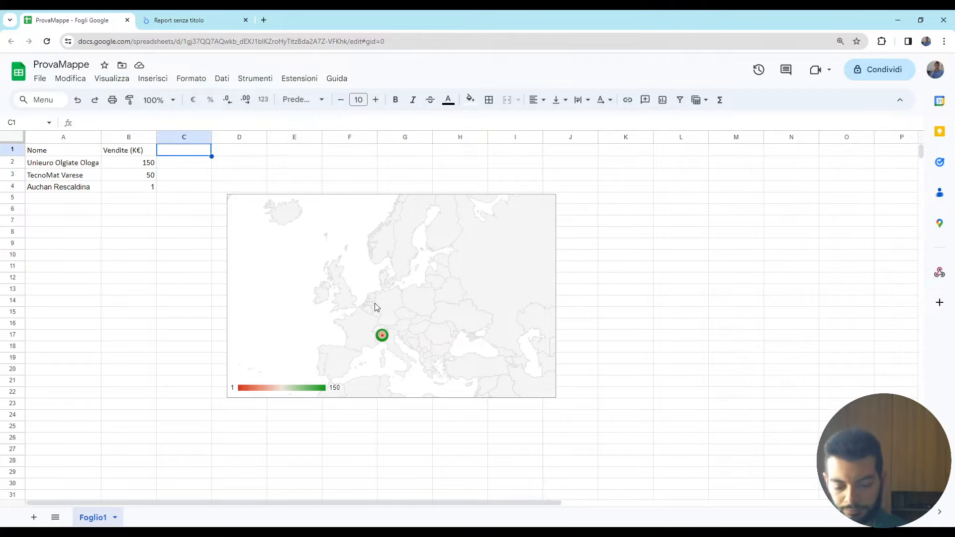
text(Città)
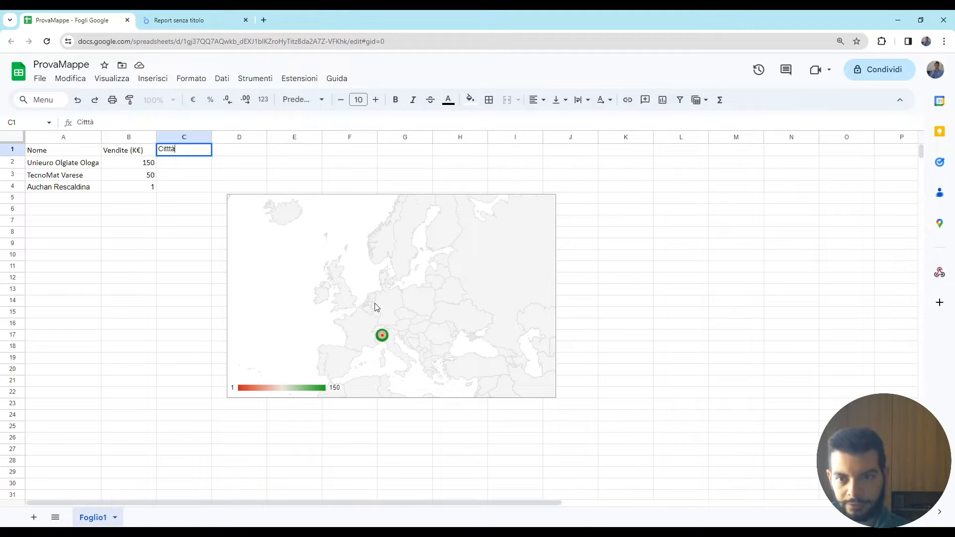
key(Return)
- Enter the formula =SPLIT(A2;" ") in cell C2 to separate the name at its spaces
text(=SPLIT()
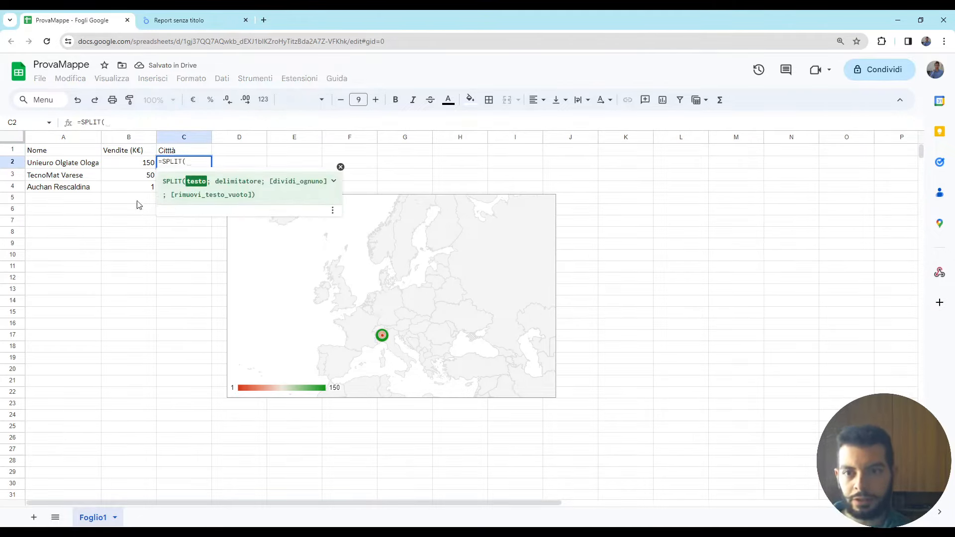
click(62, 166)
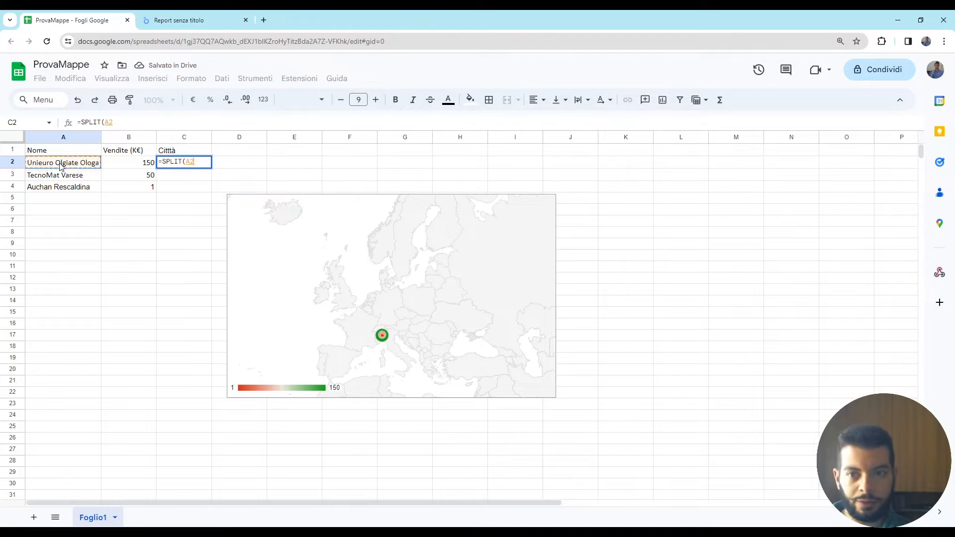
text(;" )
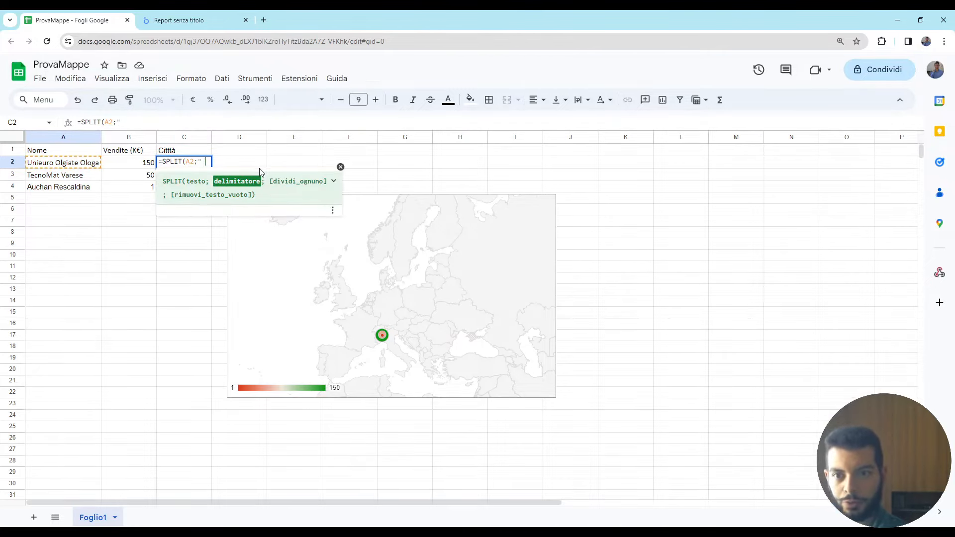
text("))
key(Return)
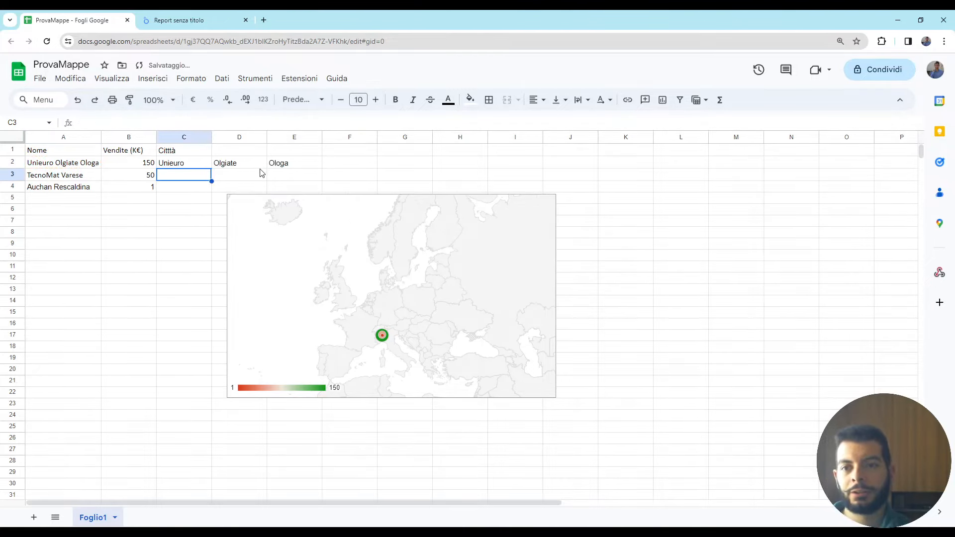
- Change the C2 formula to =index(SPLIT(A2;" ");1;2) and accept the suggested autofill for C3 and C4
drag(201, 164, 294, 166)
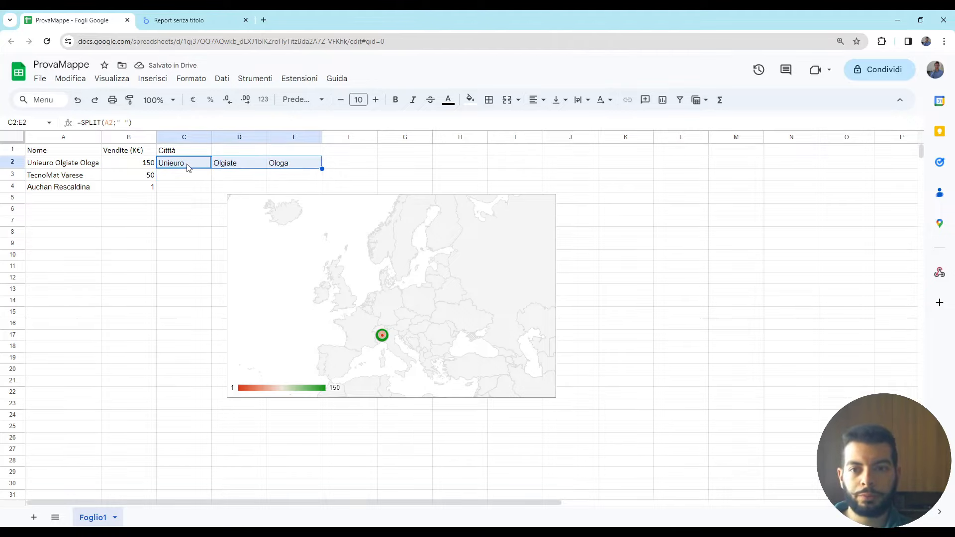
click(235, 165)
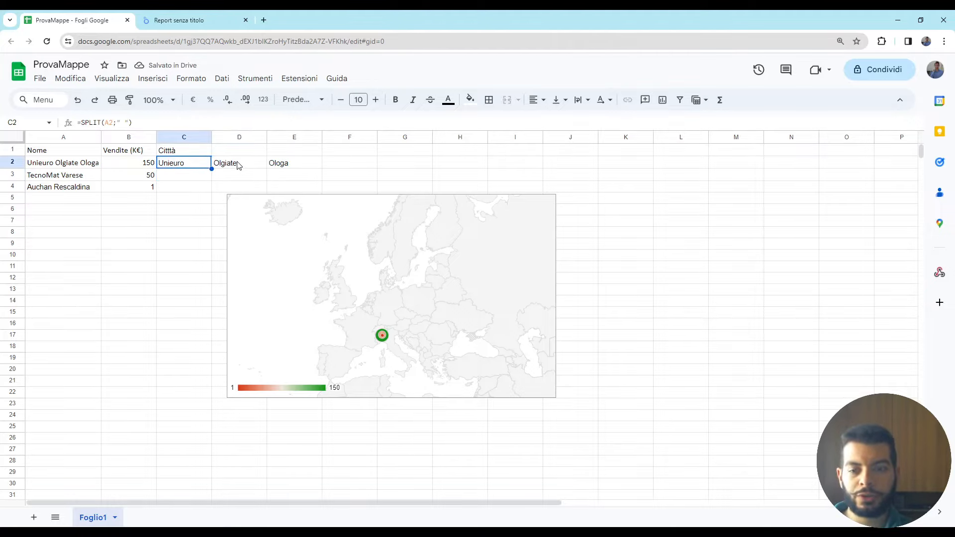
click(189, 164)
click(82, 122)
text(index(SPLIT(A2;")
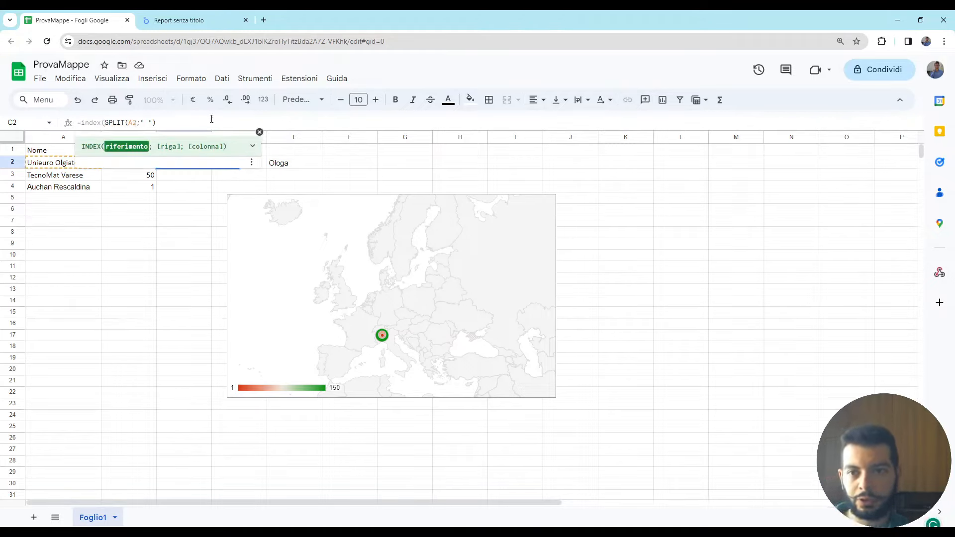
click(210, 120)
text())
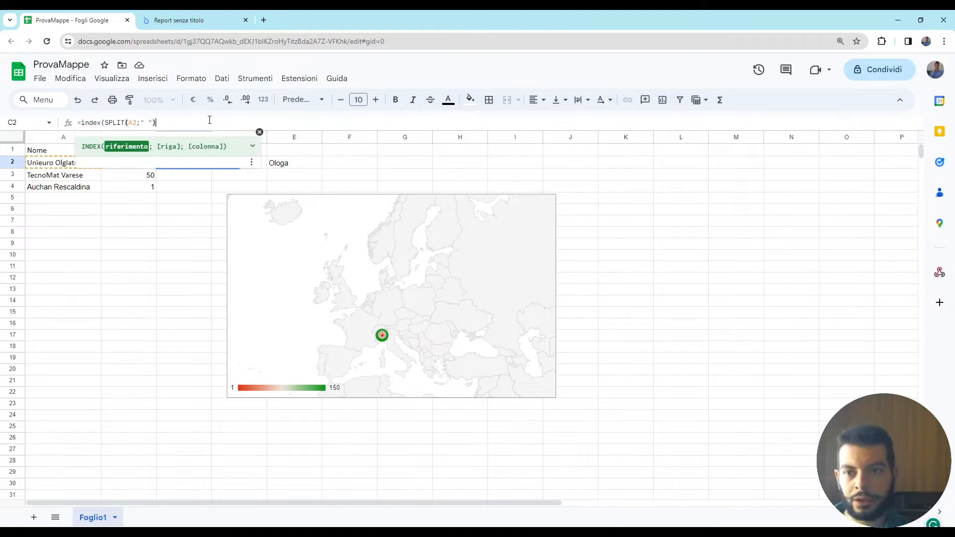
text(;,)
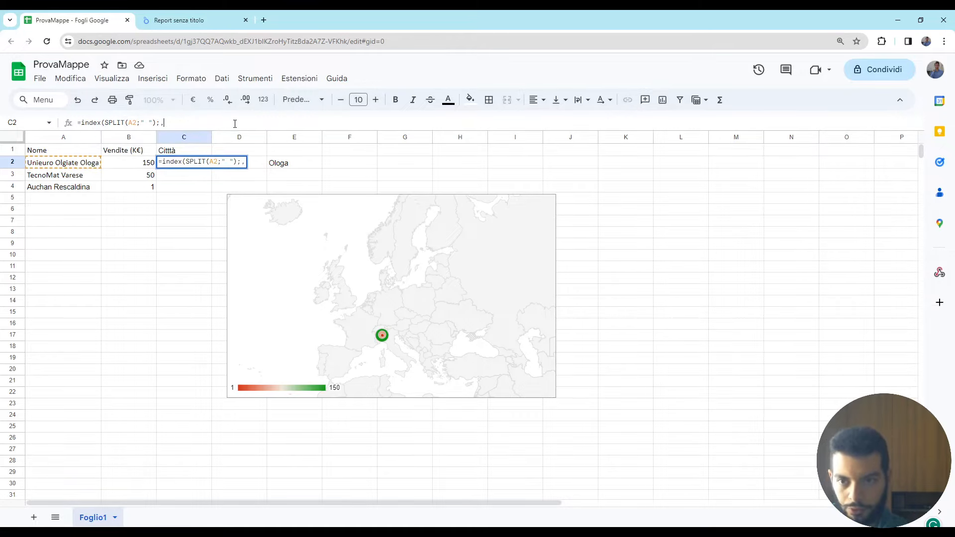
key(BackSpace)
text(1)
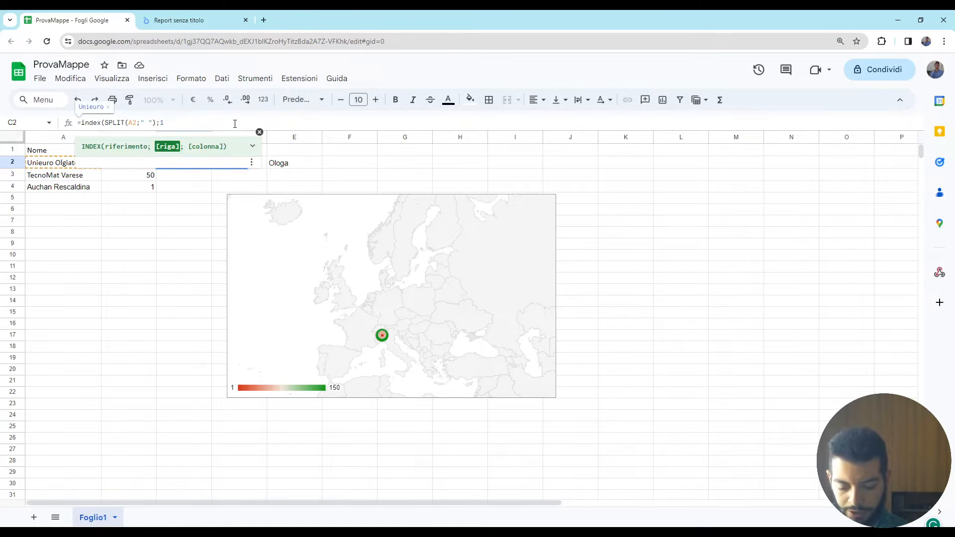
text(;2)
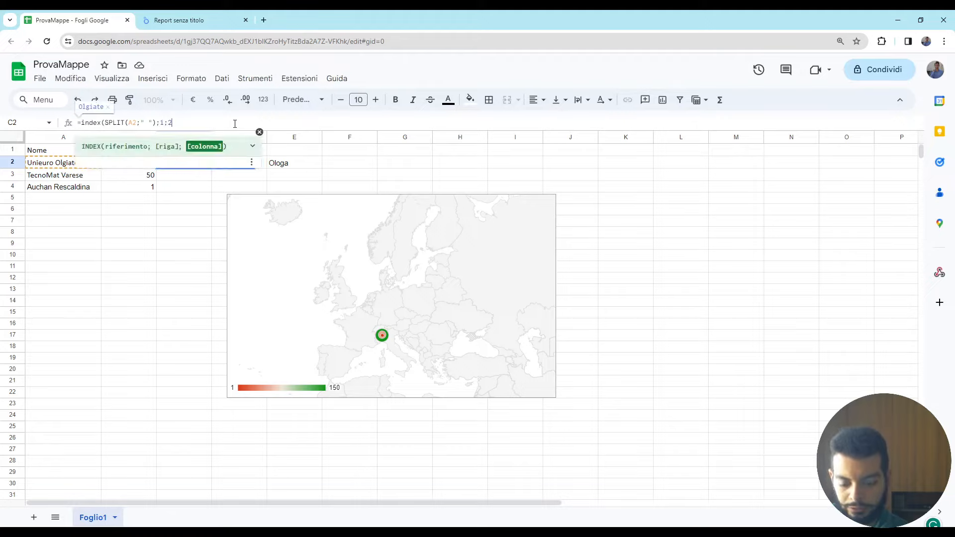
key(Return)
click(223, 258)
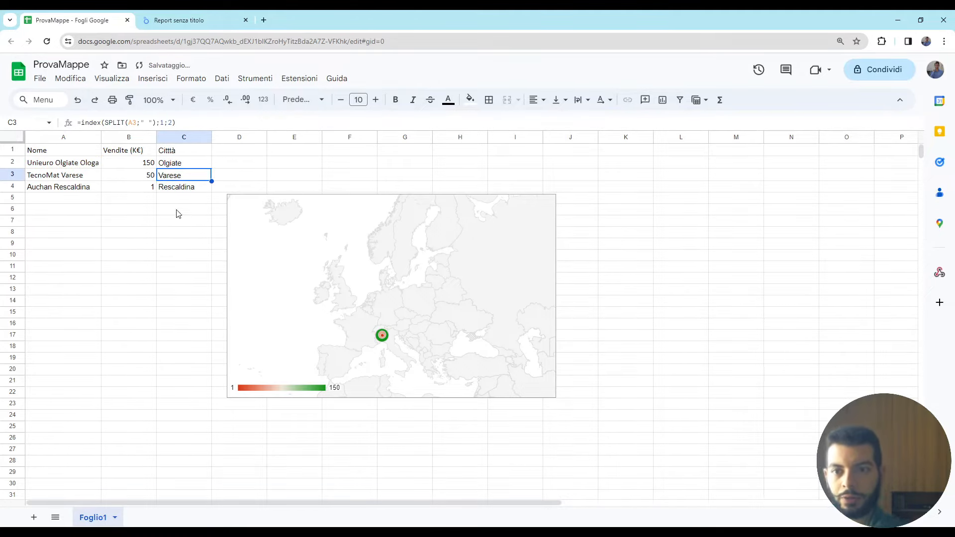
- Select the city column cells C1:C4 to review the extracted city names
click(178, 214)
click(197, 188)
drag(184, 150, 192, 193)
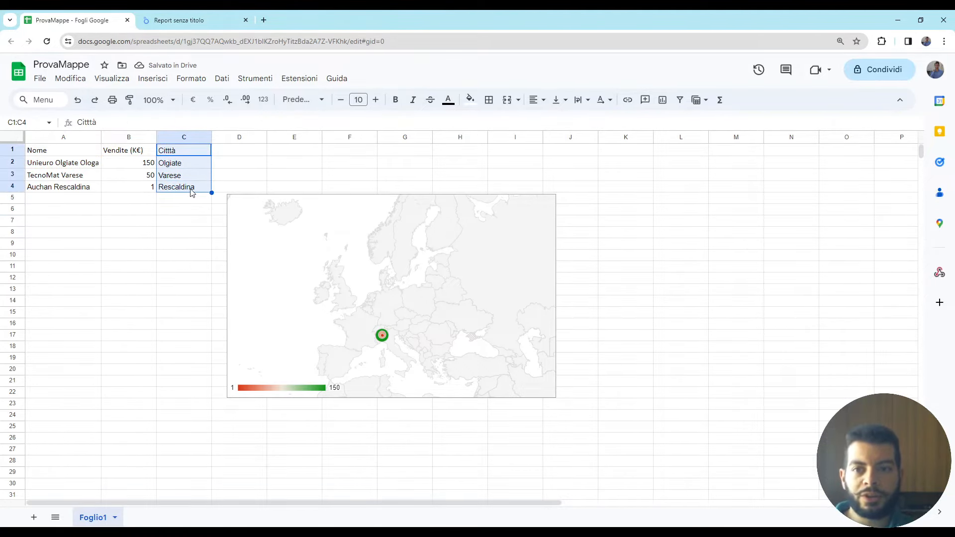
- Switch to the Looker Studio report and refresh its data
click(179, 20)
click(380, 219)
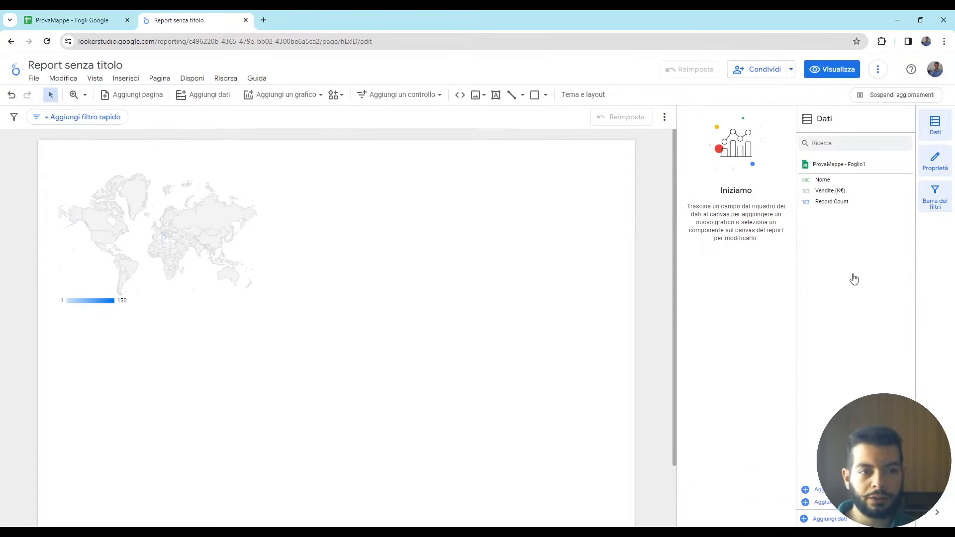
click(879, 71)
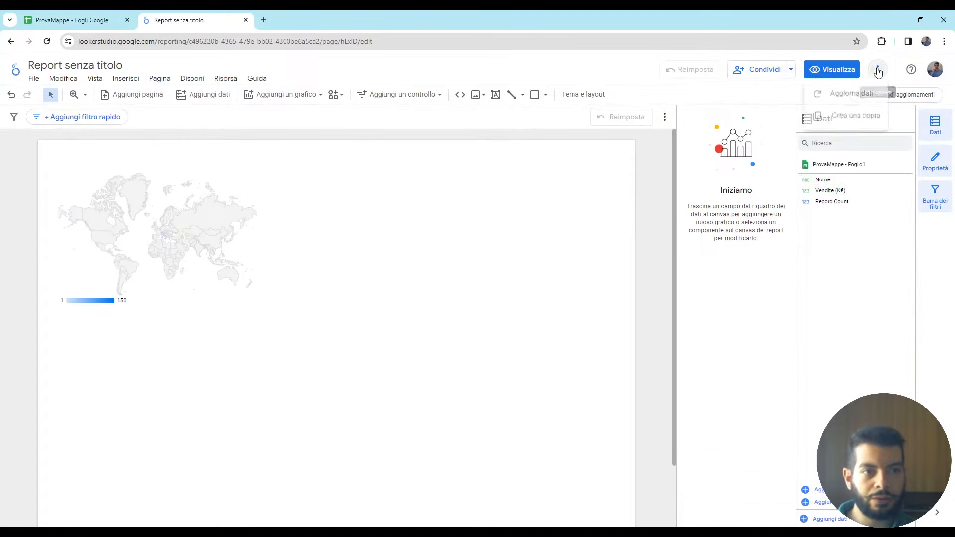
click(862, 100)
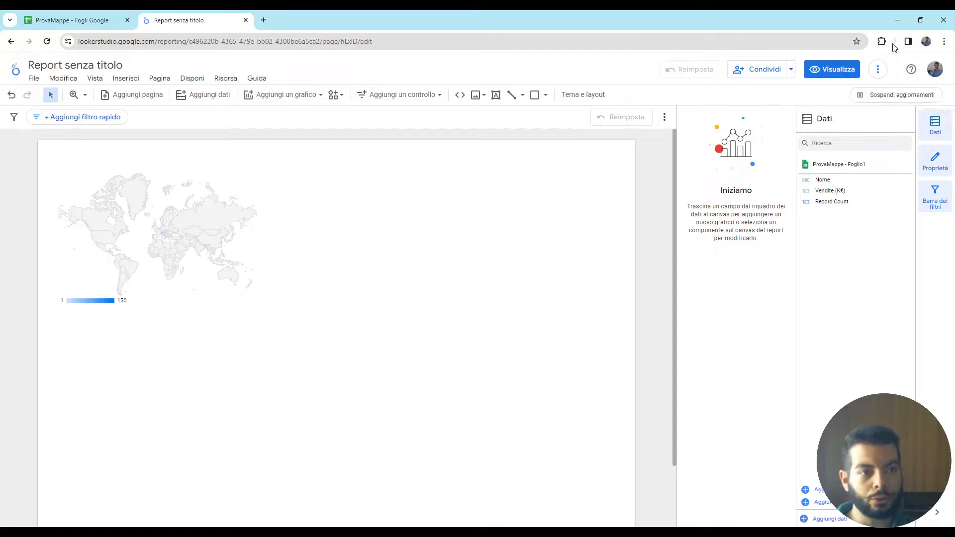
- Remove the ProvaMappe - Foglio1 data source from the report's managed data sources
click(192, 78)
mouse_move(226, 79)
click(253, 101)
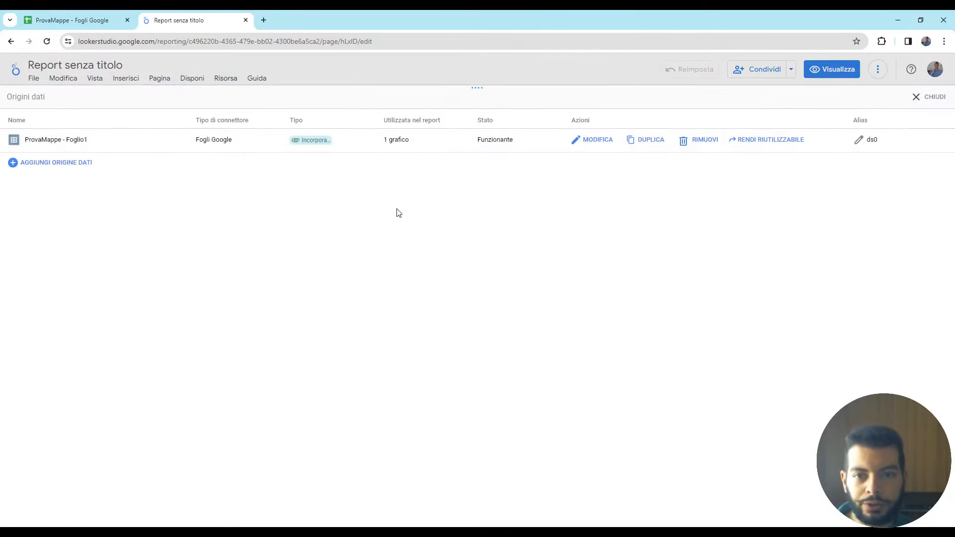
click(703, 141)
click(550, 353)
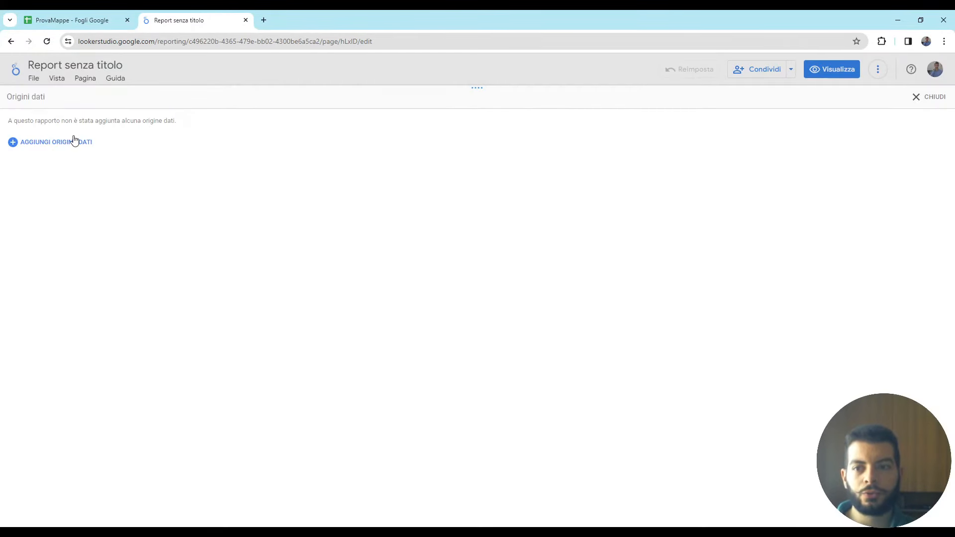
- Add ProvaMappe - Foglio1 to the report again as a data source and delete the old world map chart
click(75, 141)
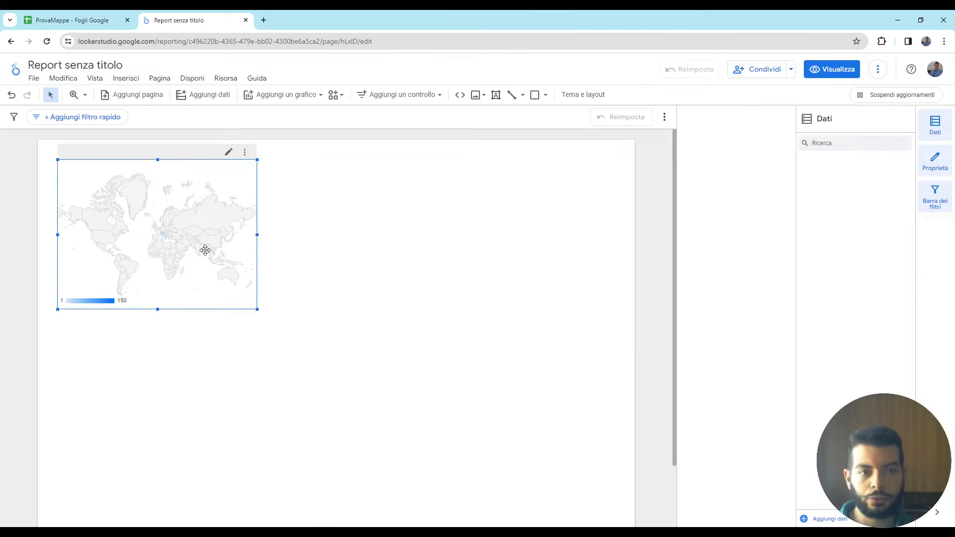
key(Delete)
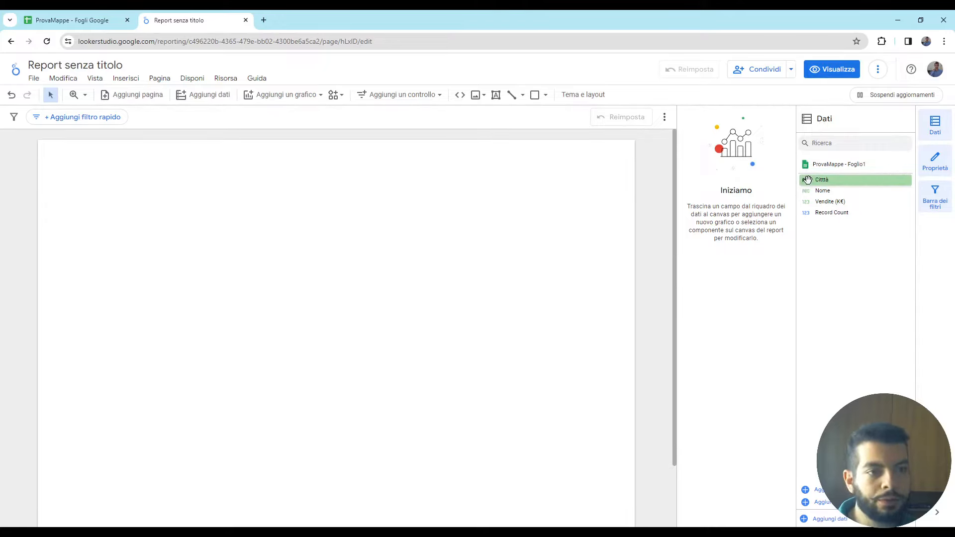
- Edit the ProvaMappe - Foglio1 data source and set the Citttà field's type to the geographic type Città
click(230, 81)
click(277, 97)
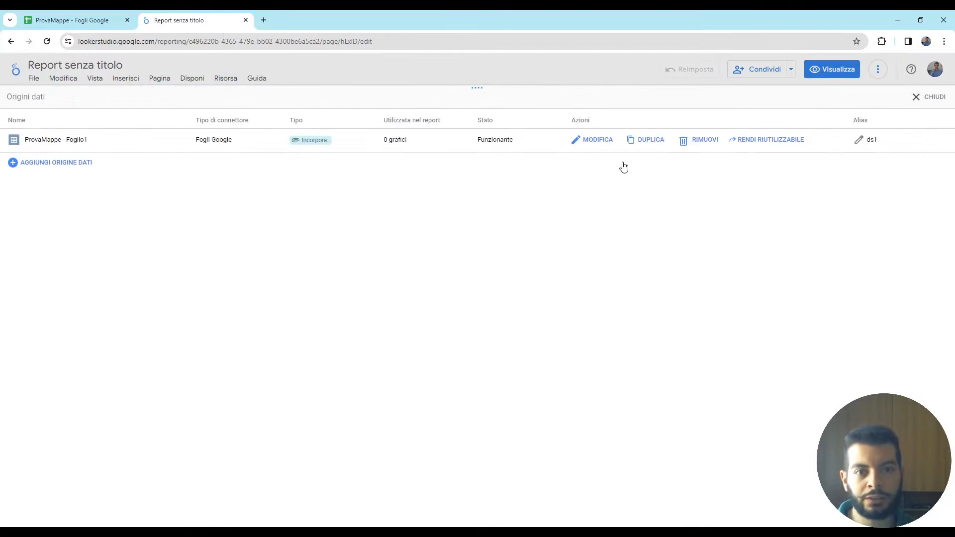
click(596, 143)
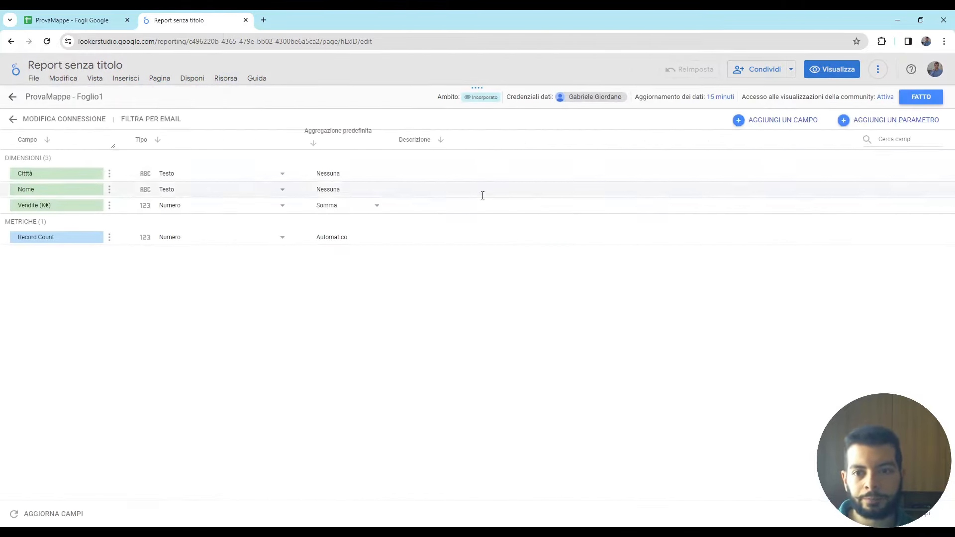
click(184, 175)
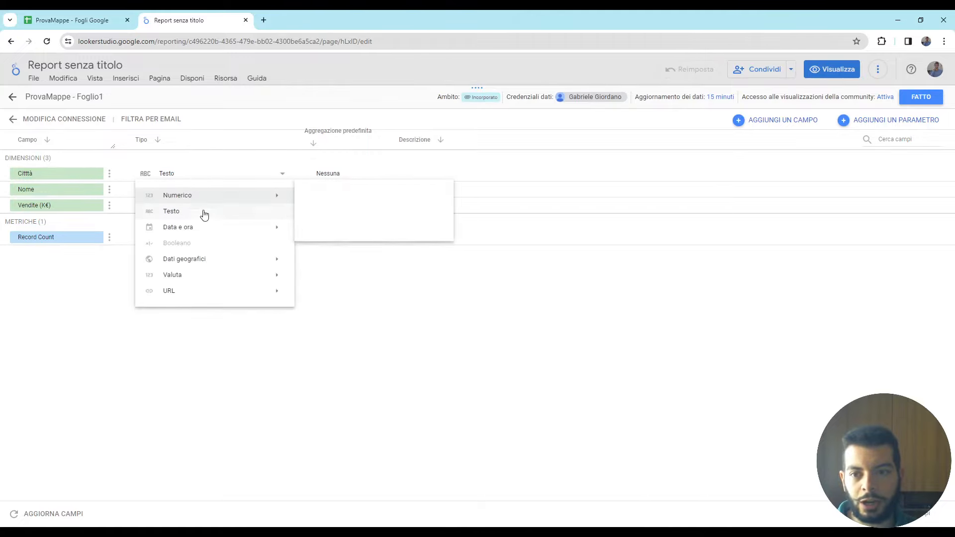
mouse_move(215, 260)
click(337, 354)
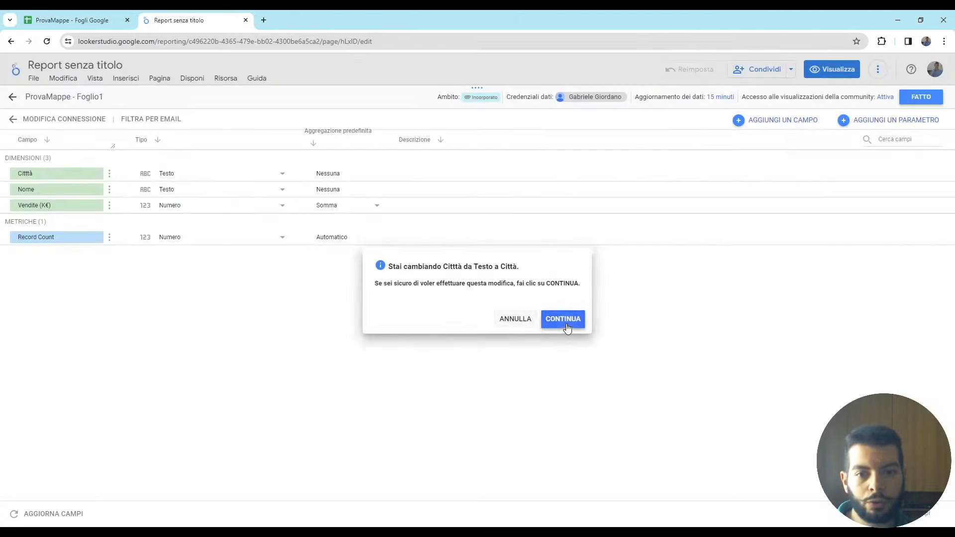
click(568, 327)
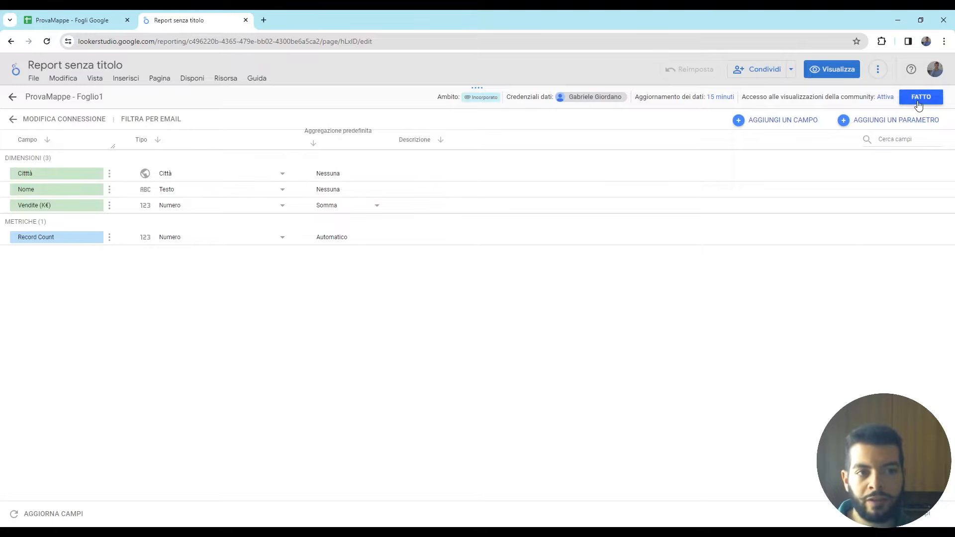
click(919, 99)
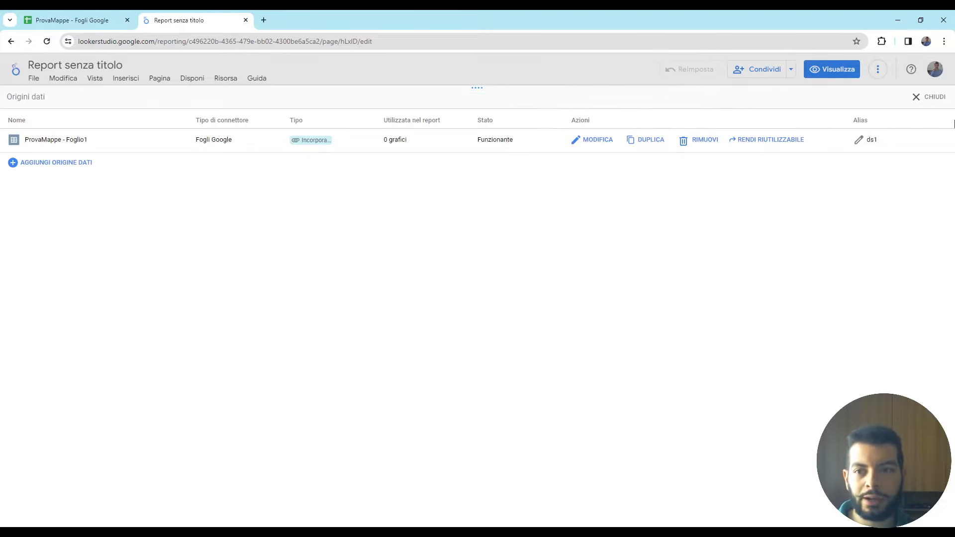
click(923, 99)
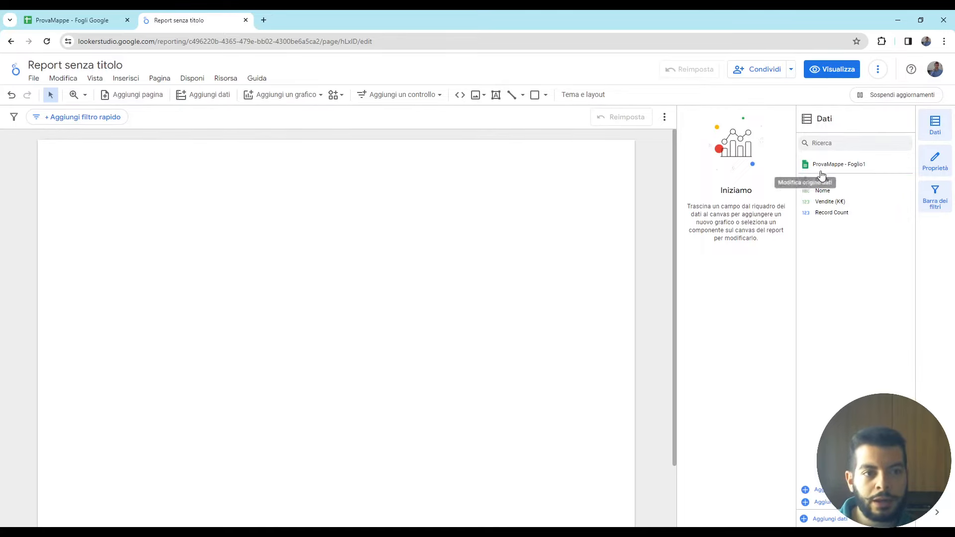
- Add a Google Maps chart located by Citttà to the canvas and size its bubbles by Vendite (K€)
drag(822, 180, 251, 179)
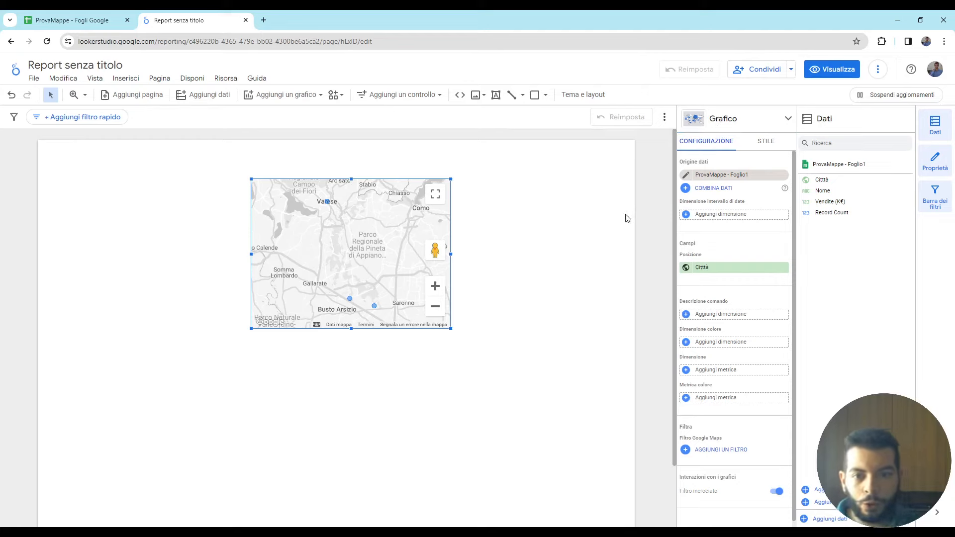
click(724, 118)
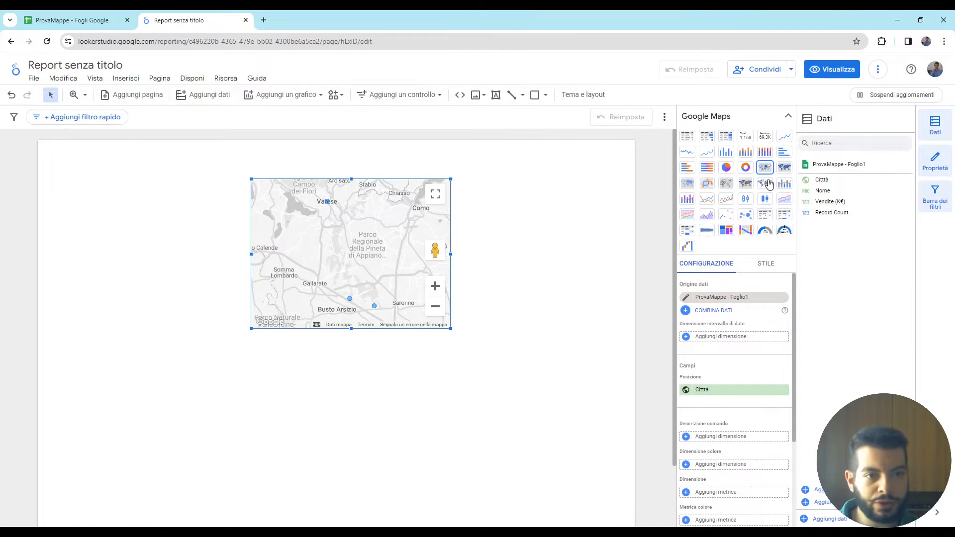
click(788, 116)
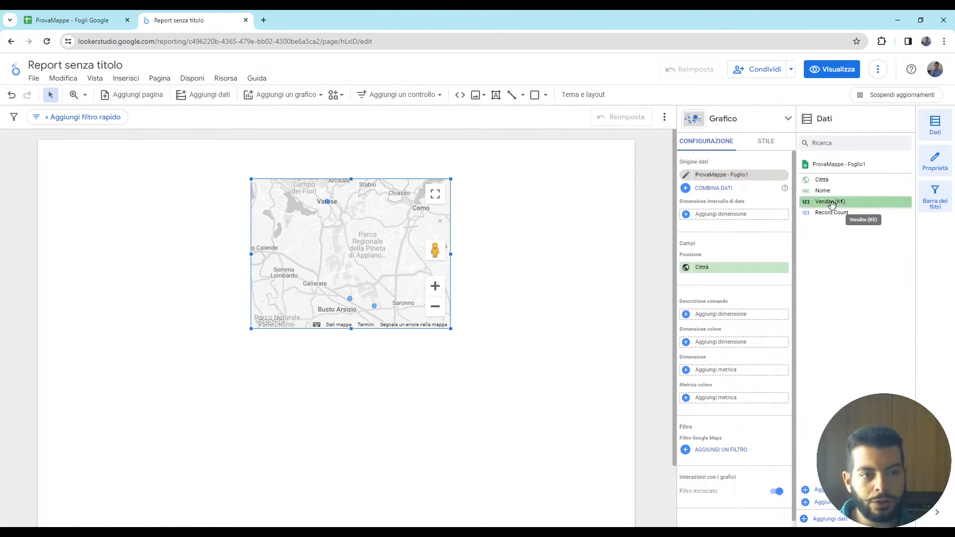
drag(830, 202, 741, 372)
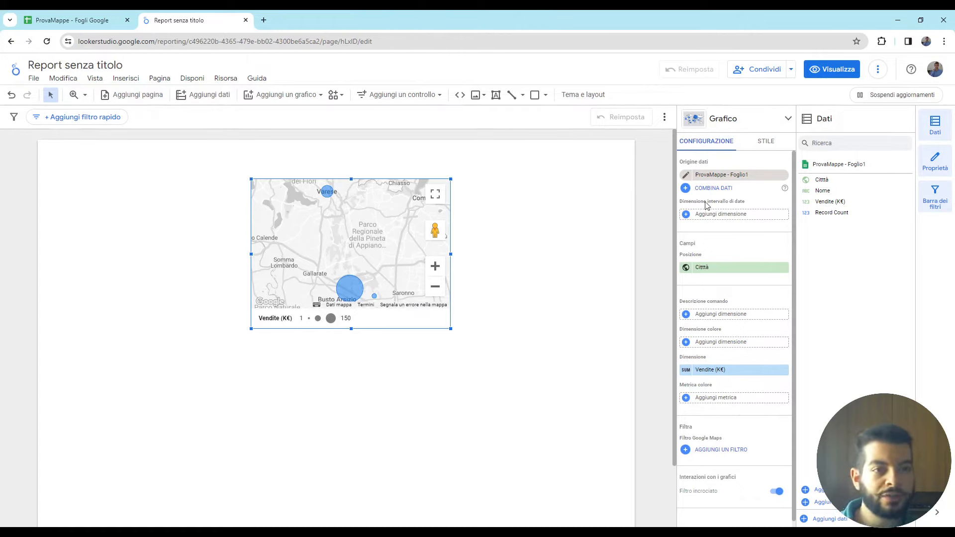
- Change the Google Maps chart to a Grafico geografico with Citttà as its geographic dimension
click(699, 122)
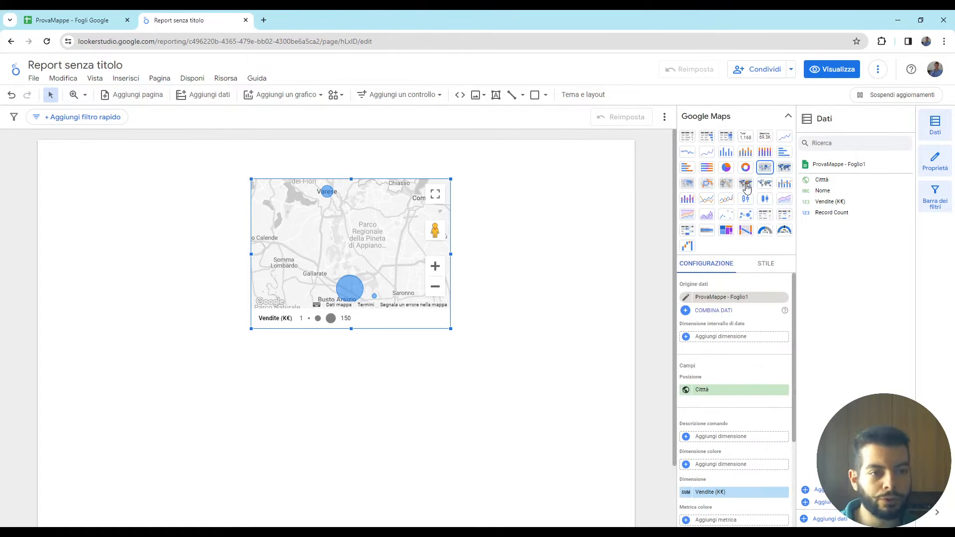
click(764, 190)
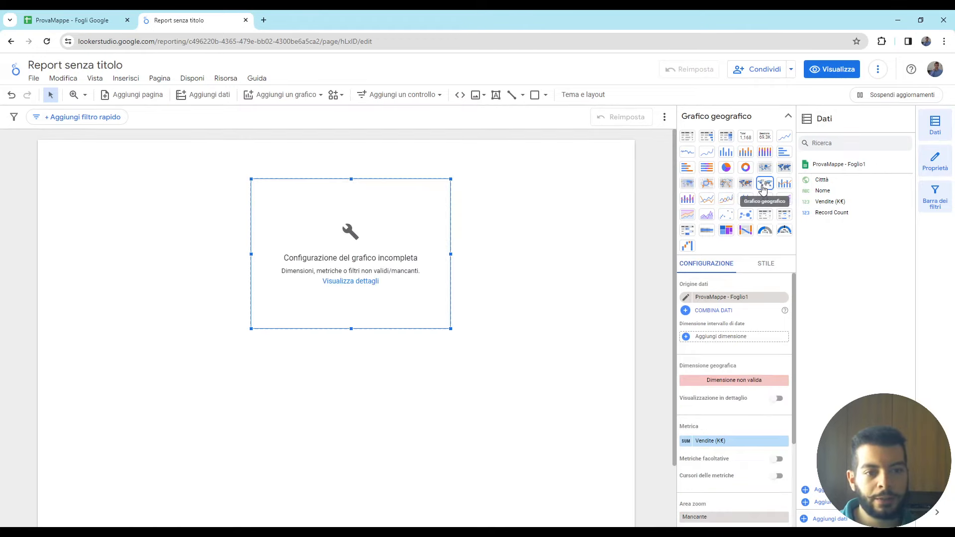
drag(824, 191, 750, 396)
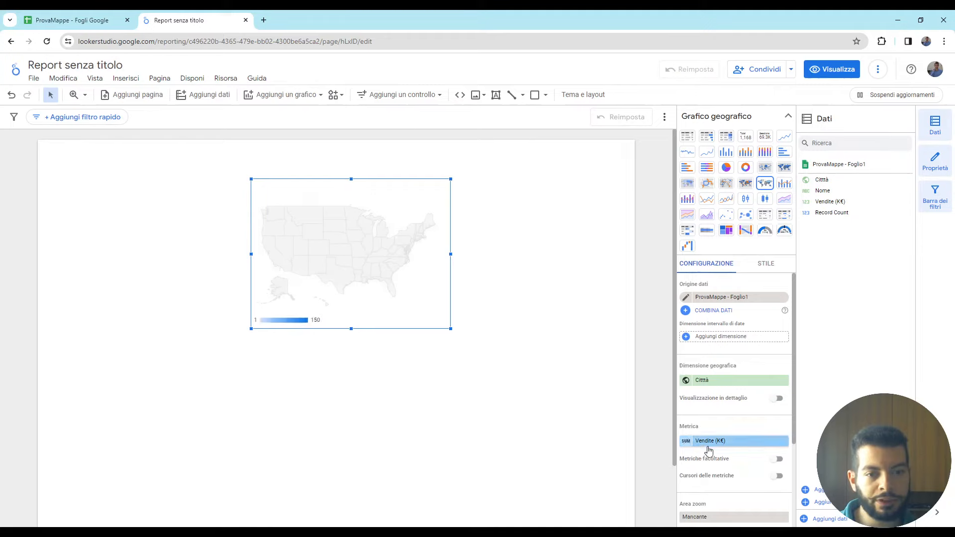
- Set the geo chart's zoom area to Italia
scroll(738, 438, down, 3)
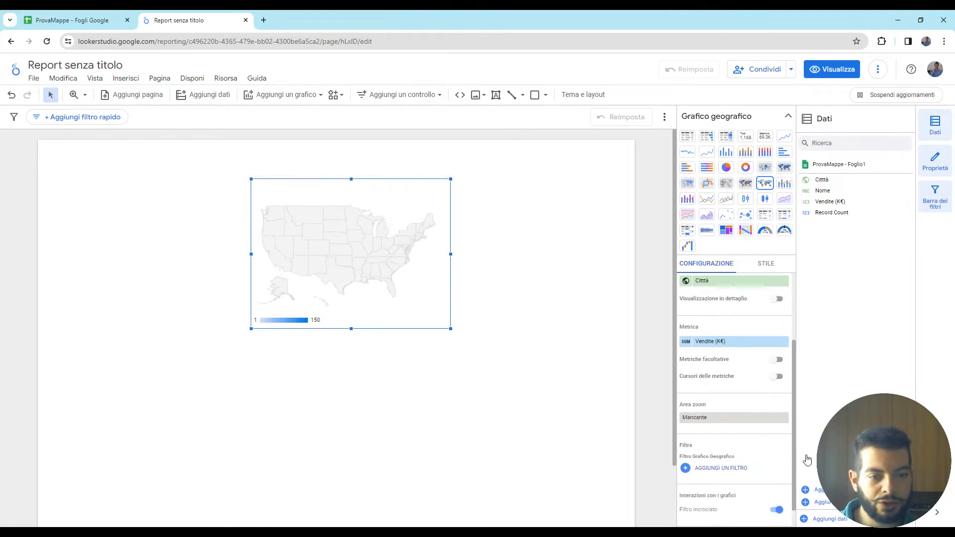
click(721, 419)
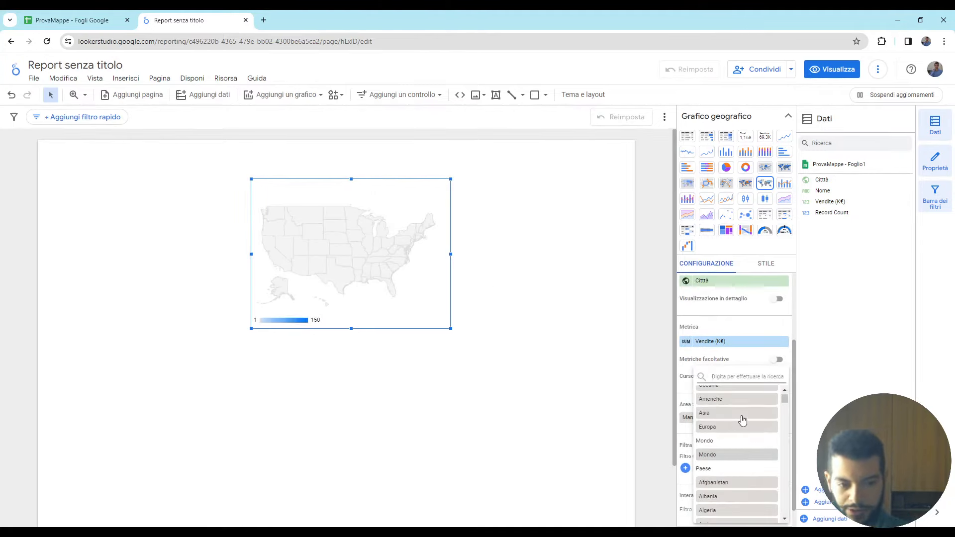
text(ita)
click(719, 440)
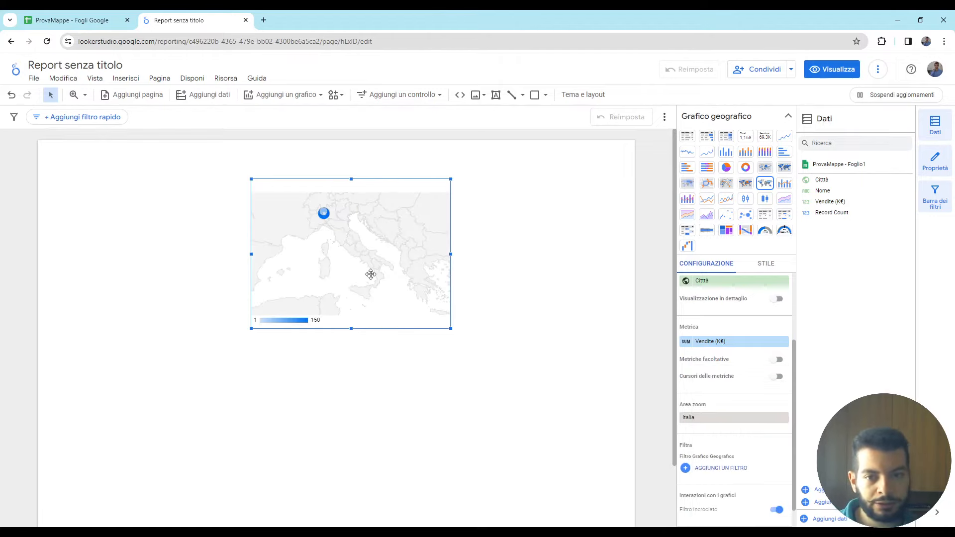
click(590, 364)
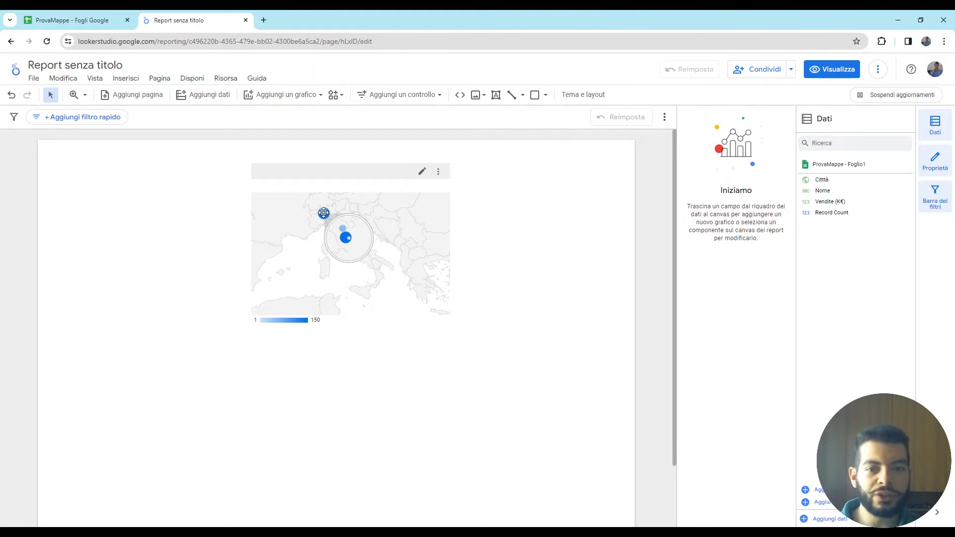
- Switch to the ProvaMappe spreadsheet and check the map types available in its geo chart's editor
key(ctrl+Tab)
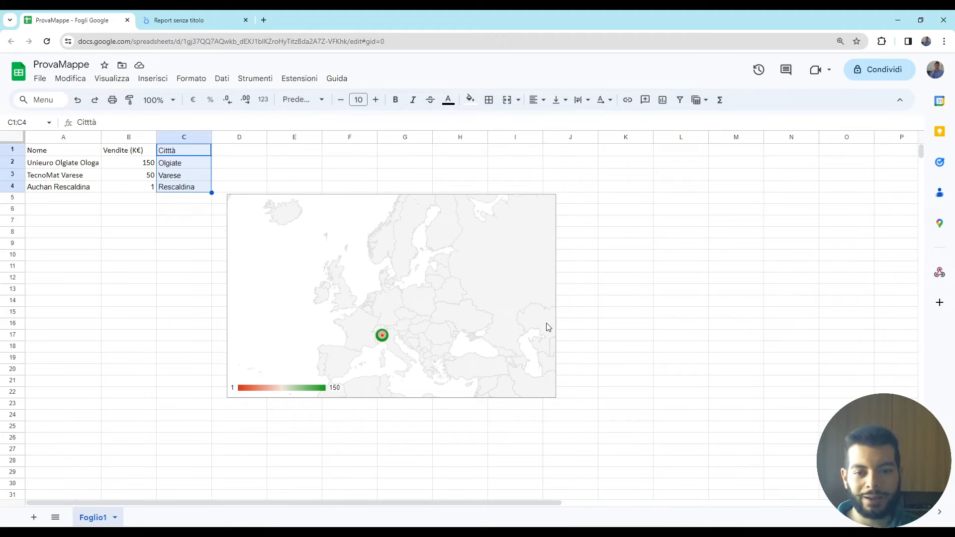
double_click(351, 271)
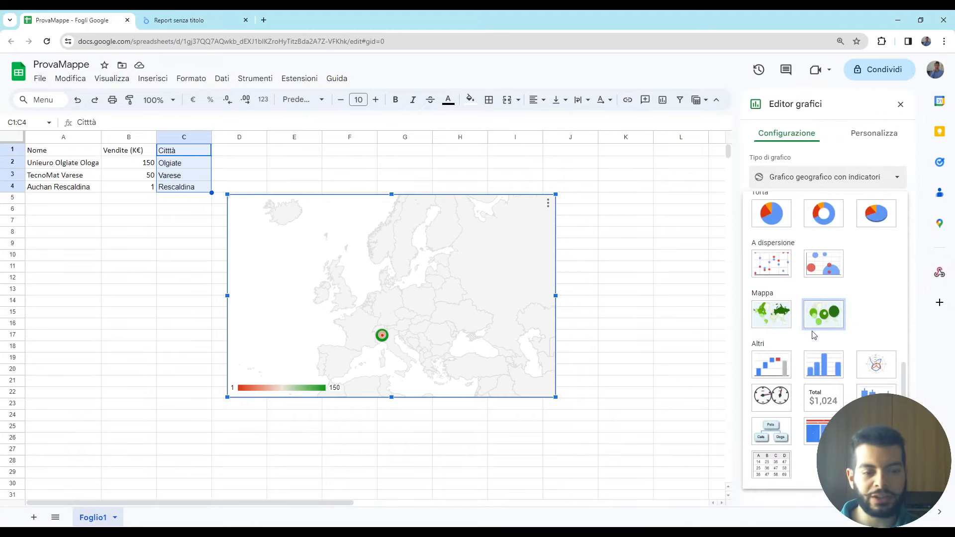
click(888, 182)
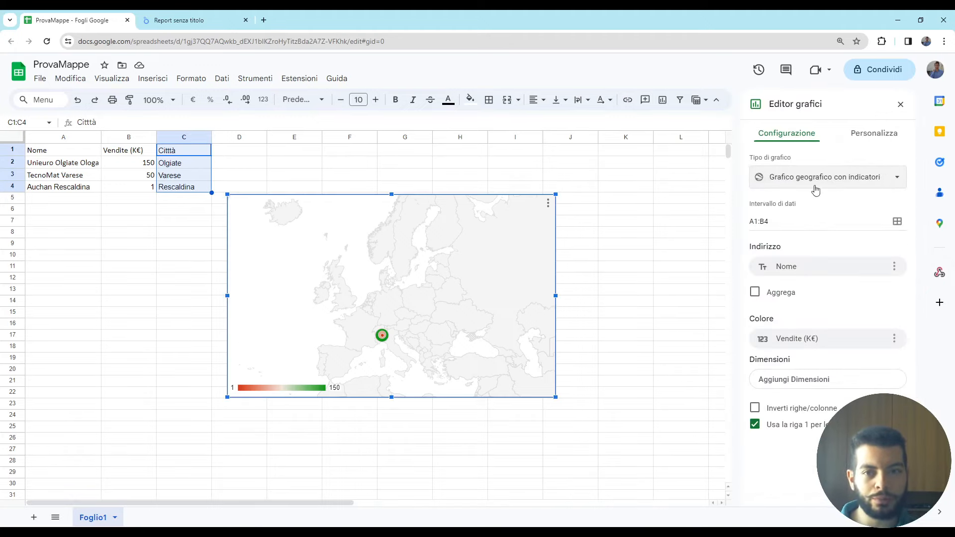
- Return to the Looker Studio report, change the geo chart to Google Maps and zoom in on its bubbles
click(219, 14)
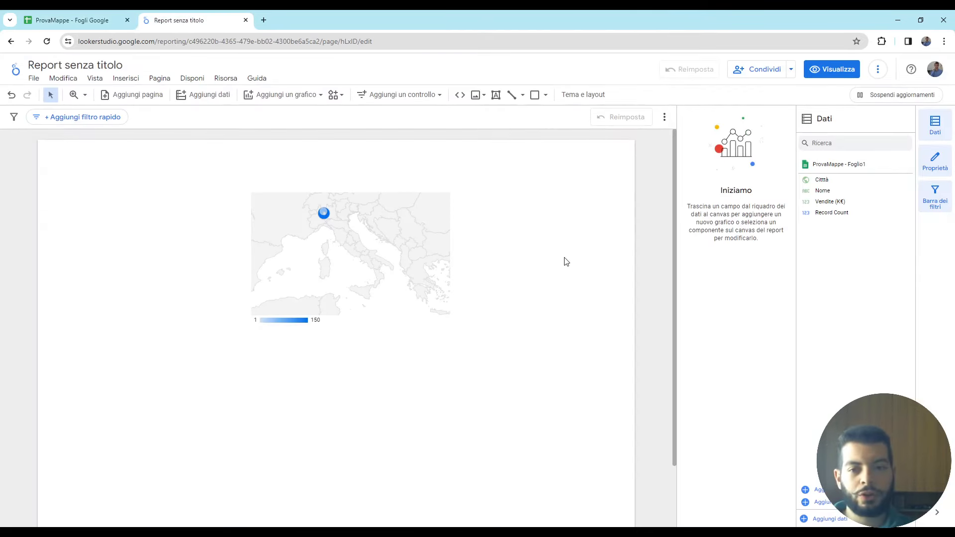
click(419, 244)
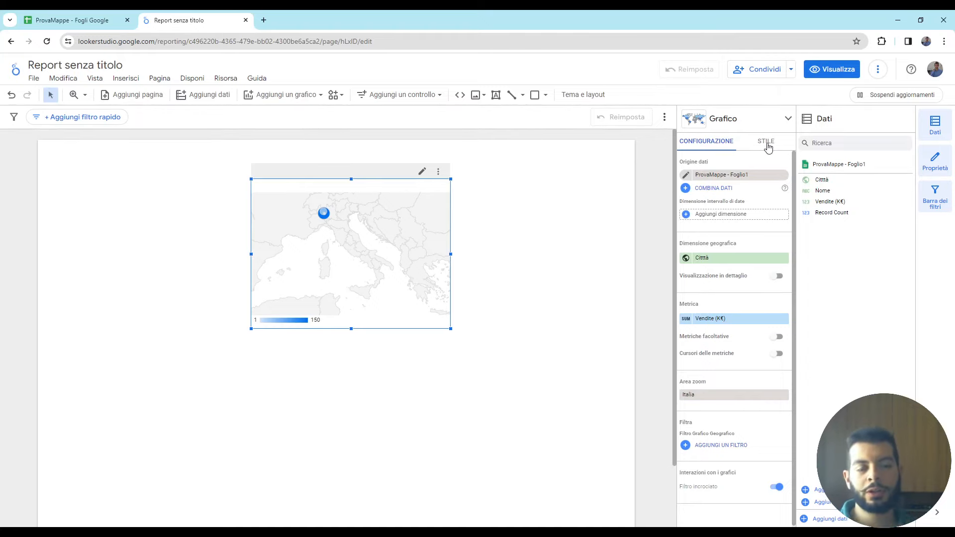
click(692, 128)
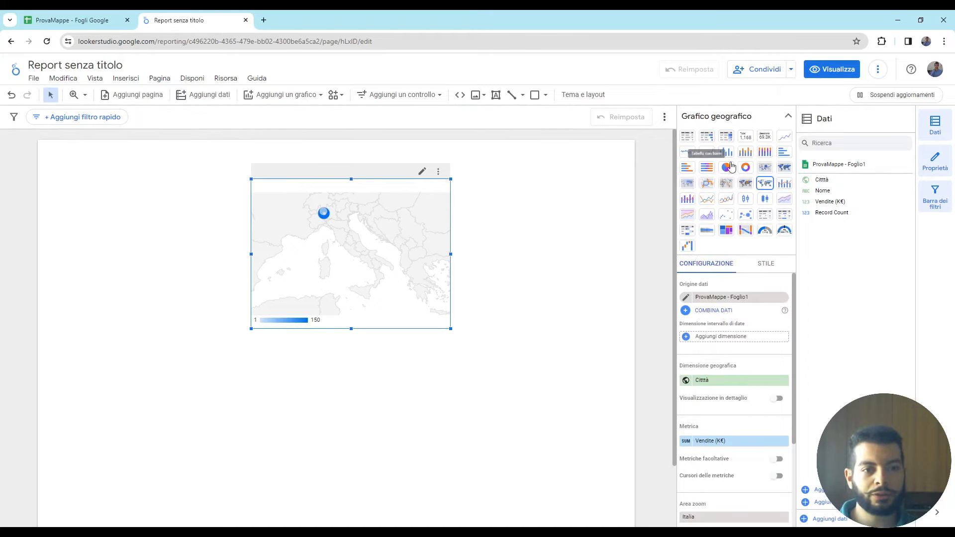
click(766, 169)
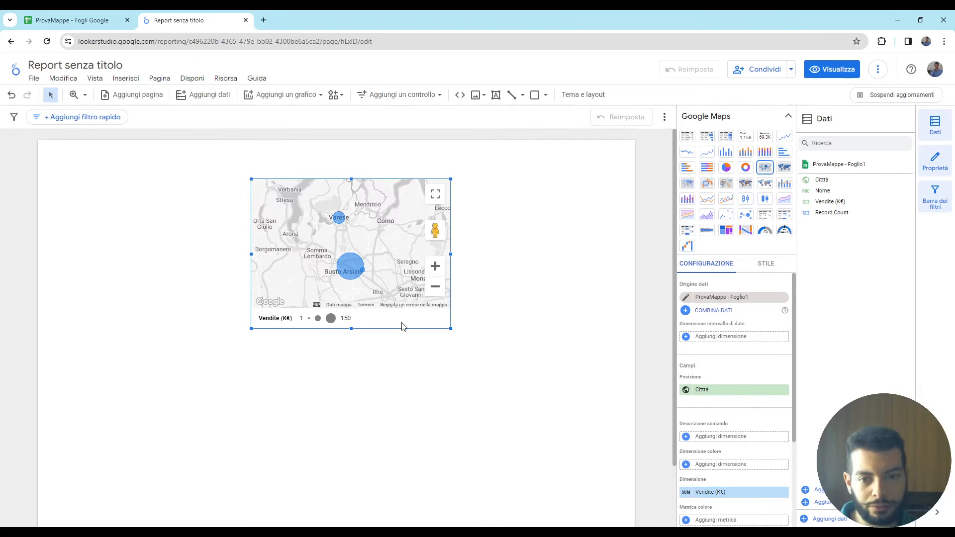
click(436, 267)
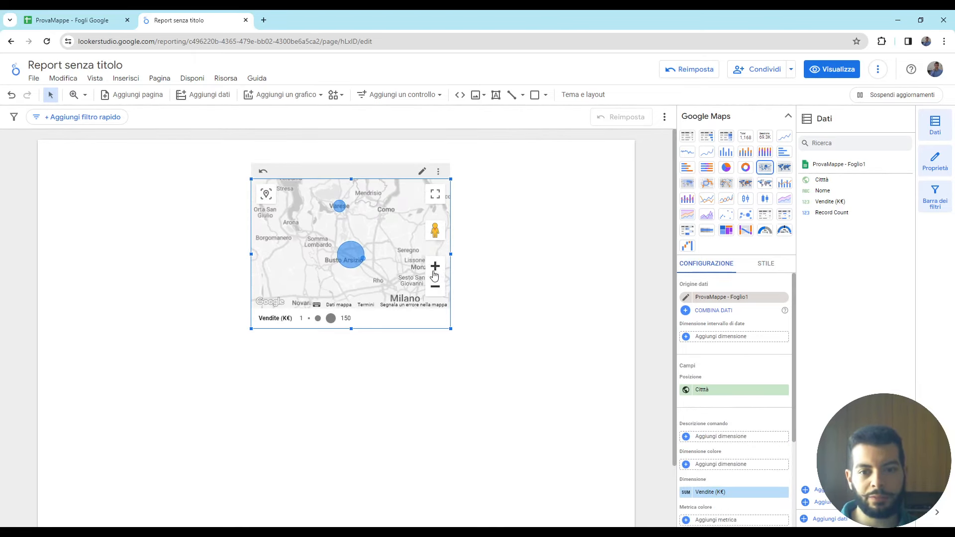